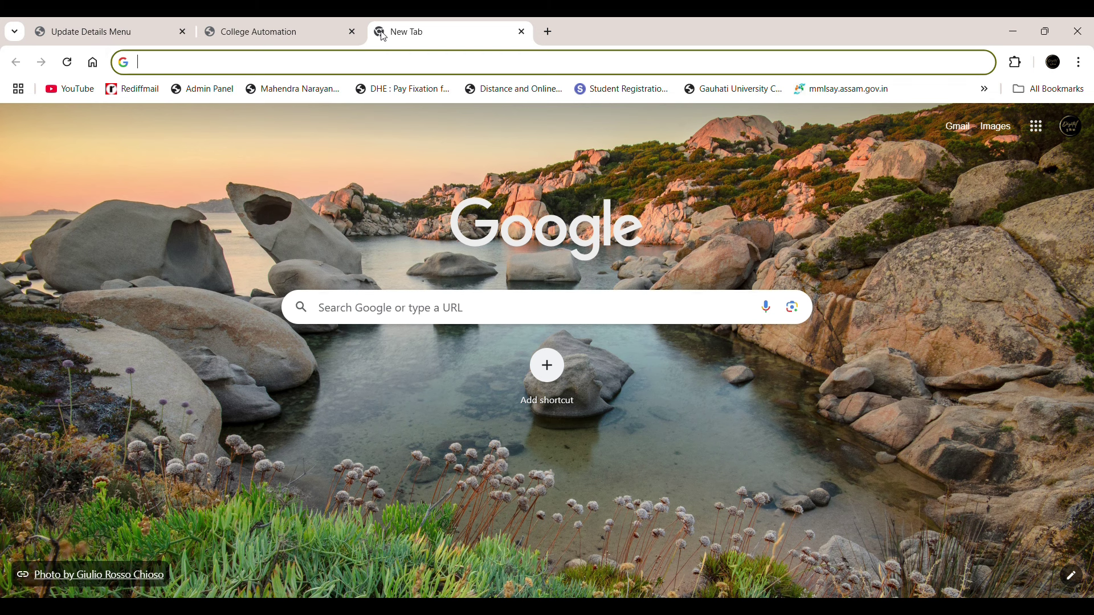
# Go to gauhati.samarth.edu.in to load the Gauhati University Student Sign In page
pyautogui.write('gauhati')
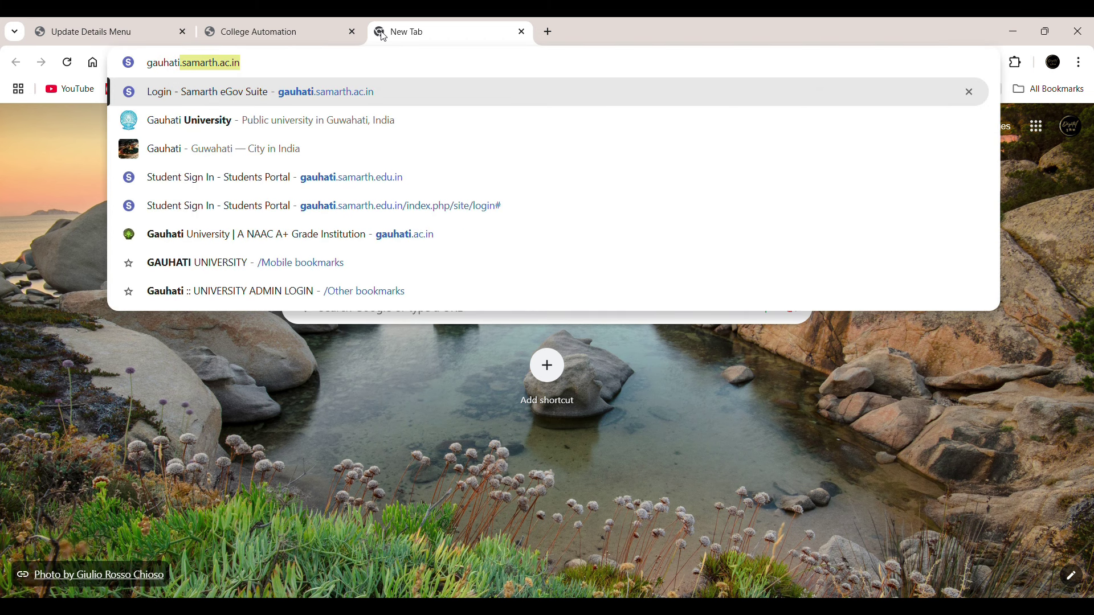
pyautogui.write('.sa')
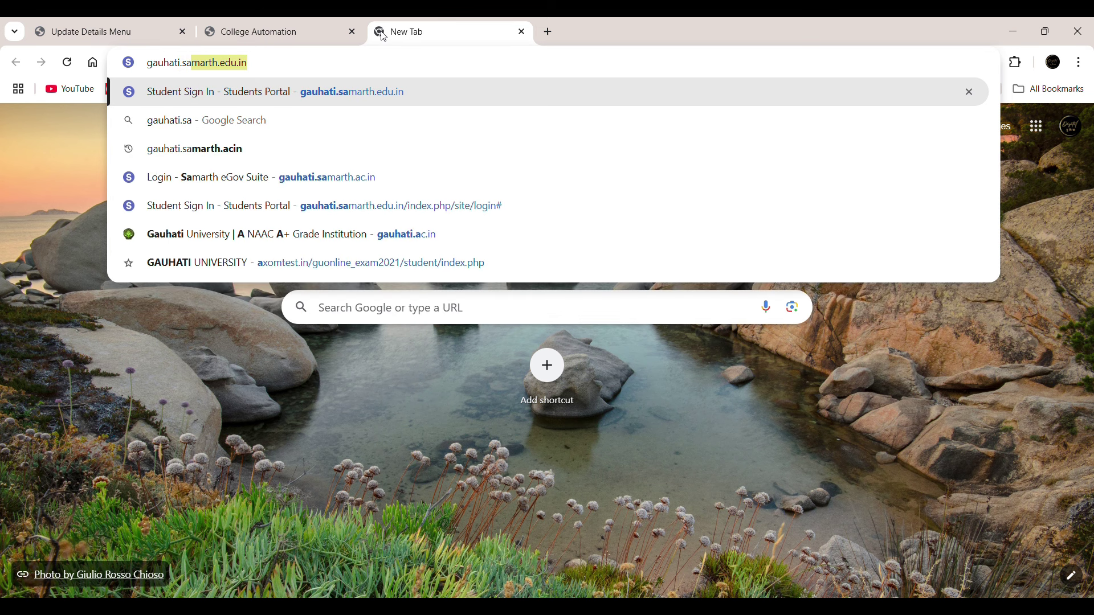
pyautogui.write('mart')
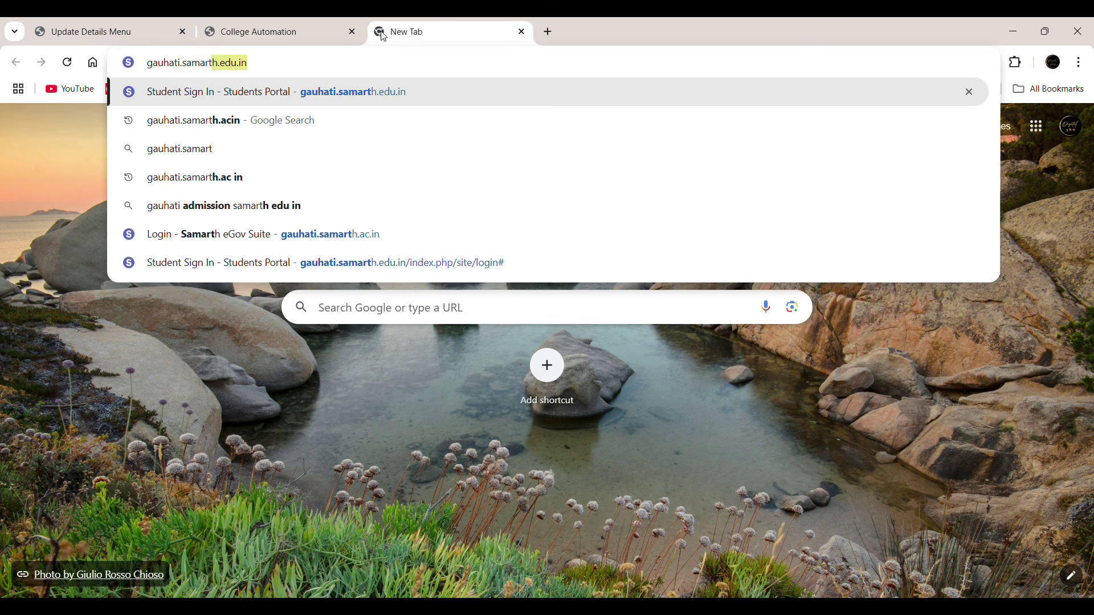
pyautogui.write('h.ed')
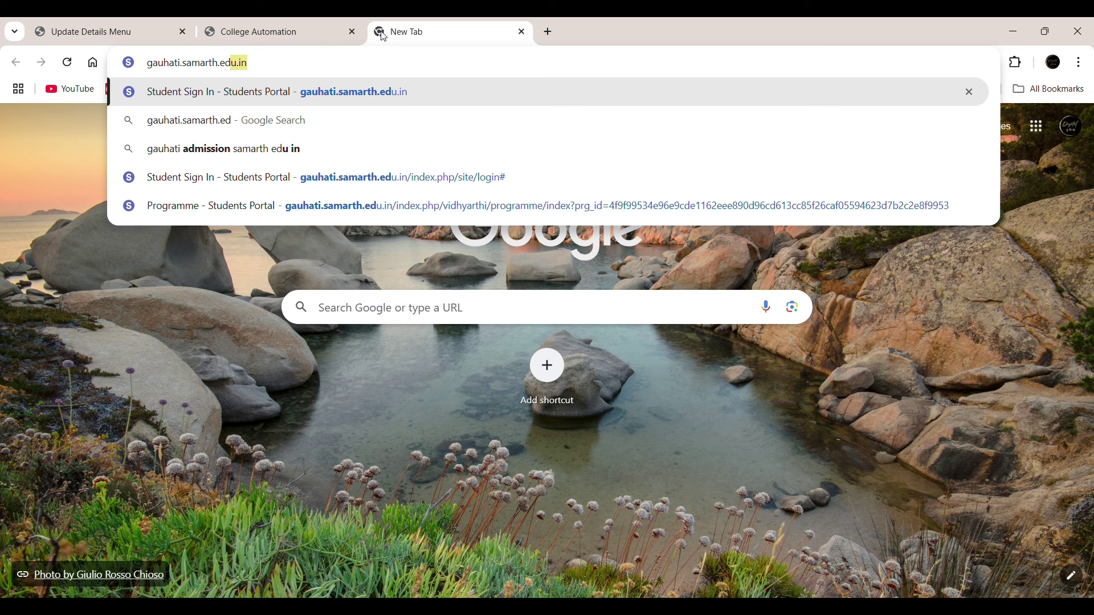
pyautogui.write('u.in')
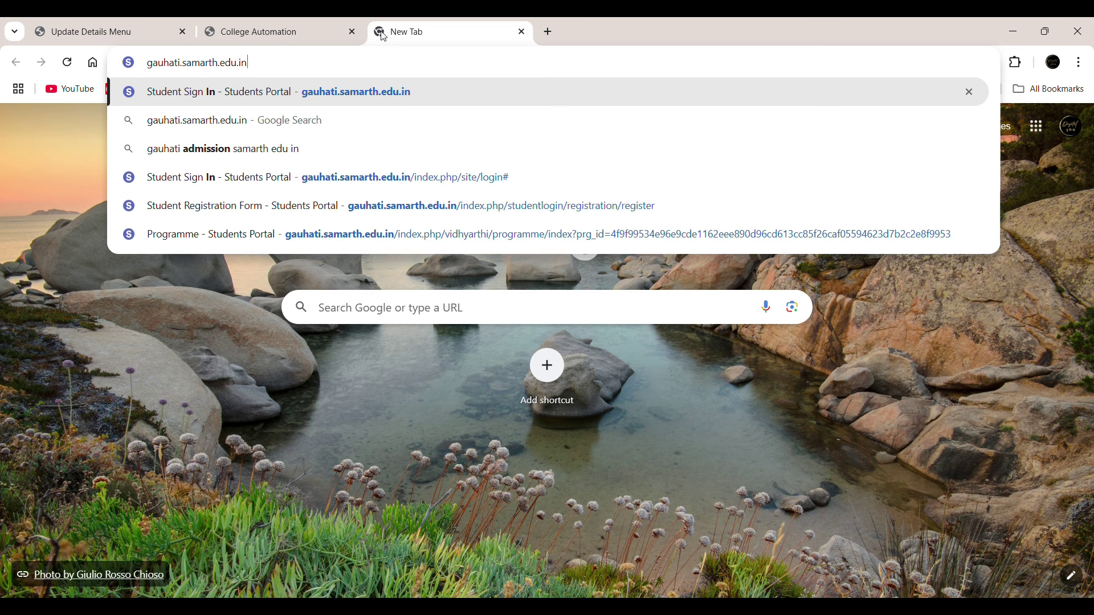
pyautogui.press('Return')
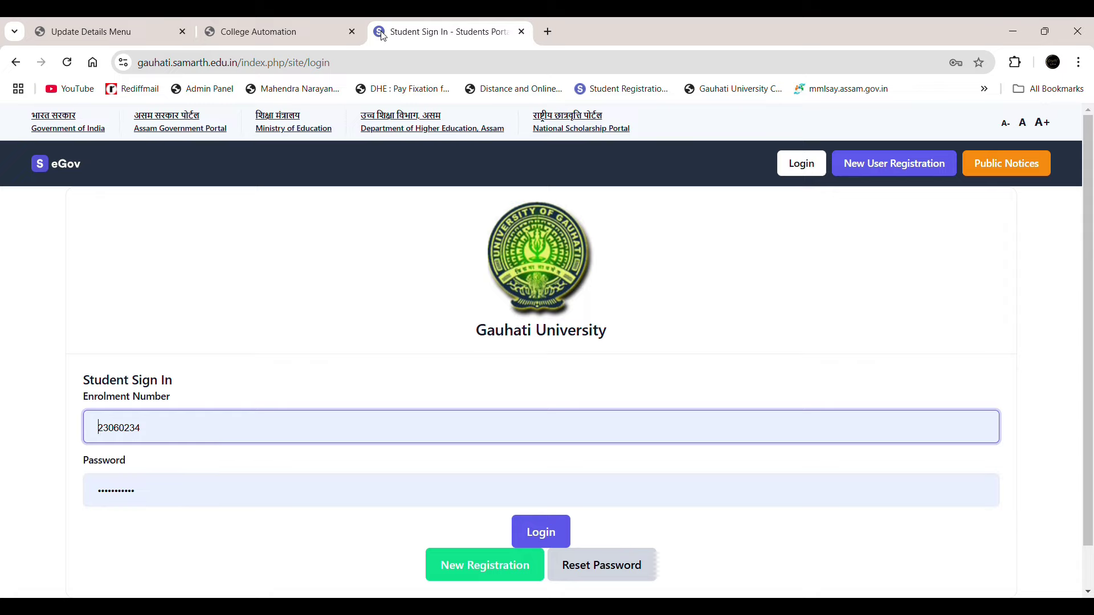
# Start a new user registration and choose programme GU-FoABA : Bachelor of Arts(Arts FoA)
pyautogui.click(892, 168)
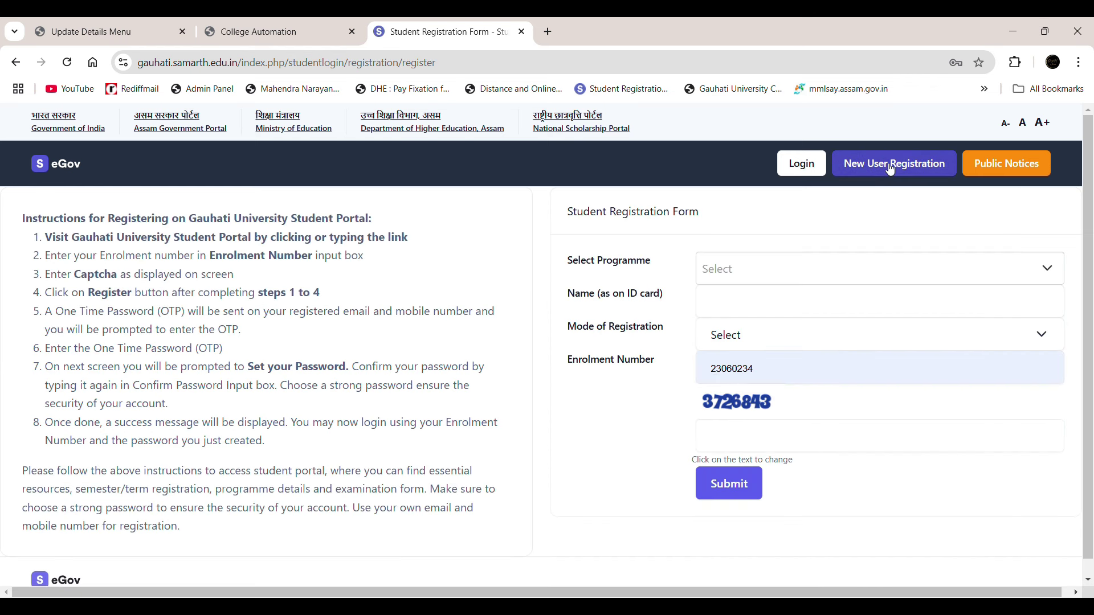
pyautogui.click(758, 269)
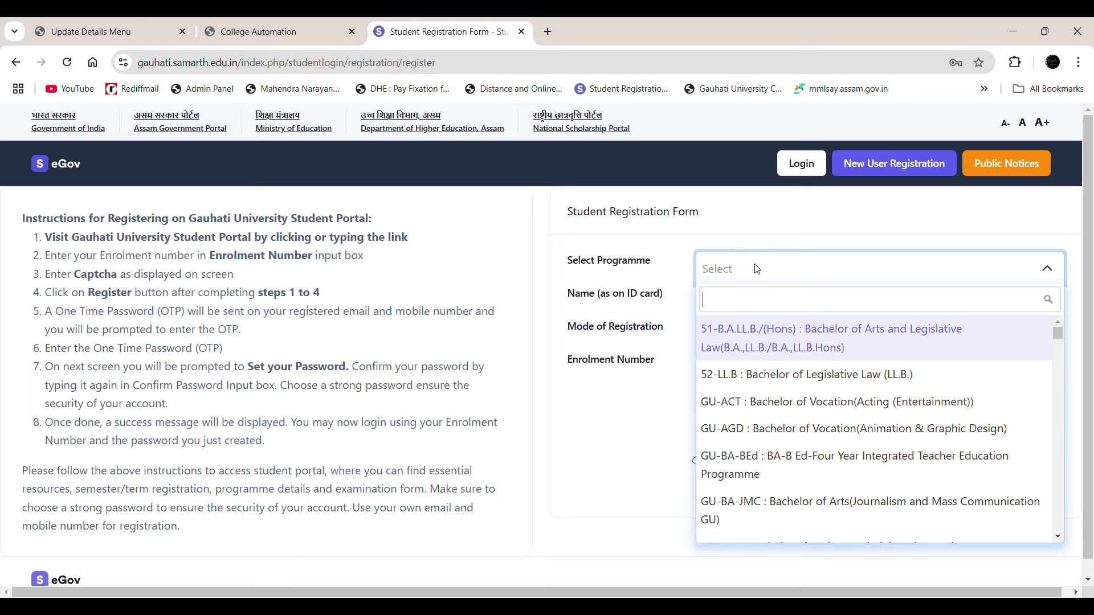
pyautogui.write('gu-')
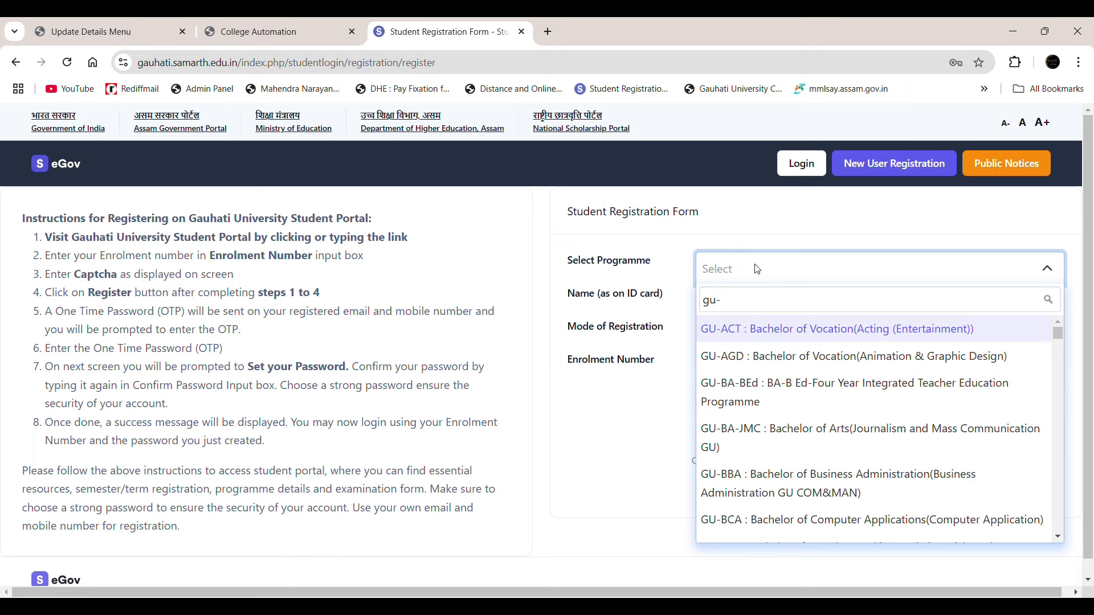
pyautogui.write('foba')
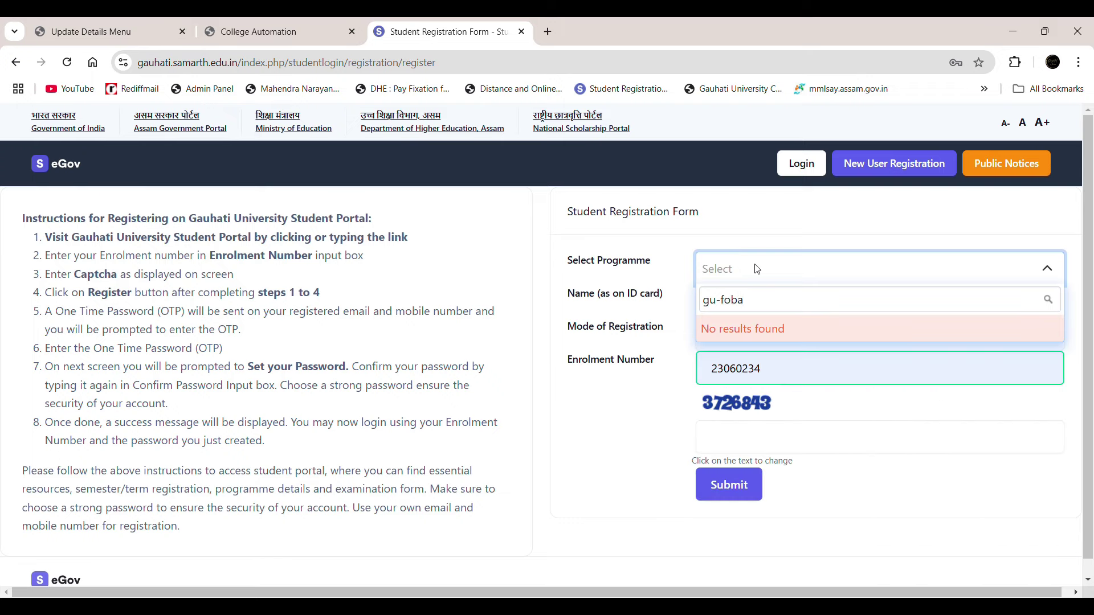
pyautogui.press('BackSpace')
pyautogui.press('BackSpace')
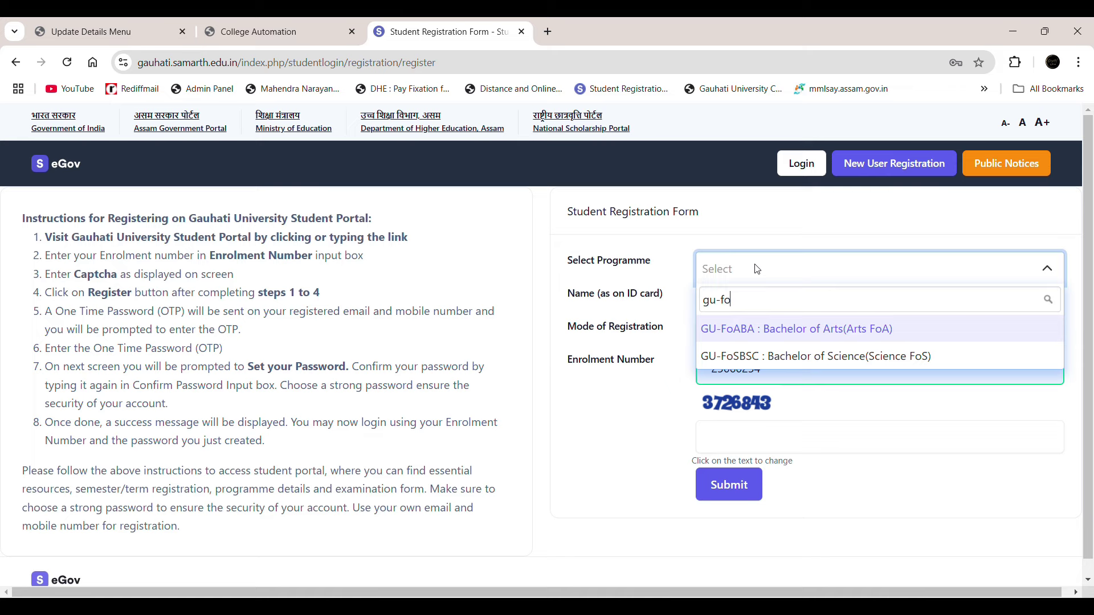
pyautogui.click(764, 329)
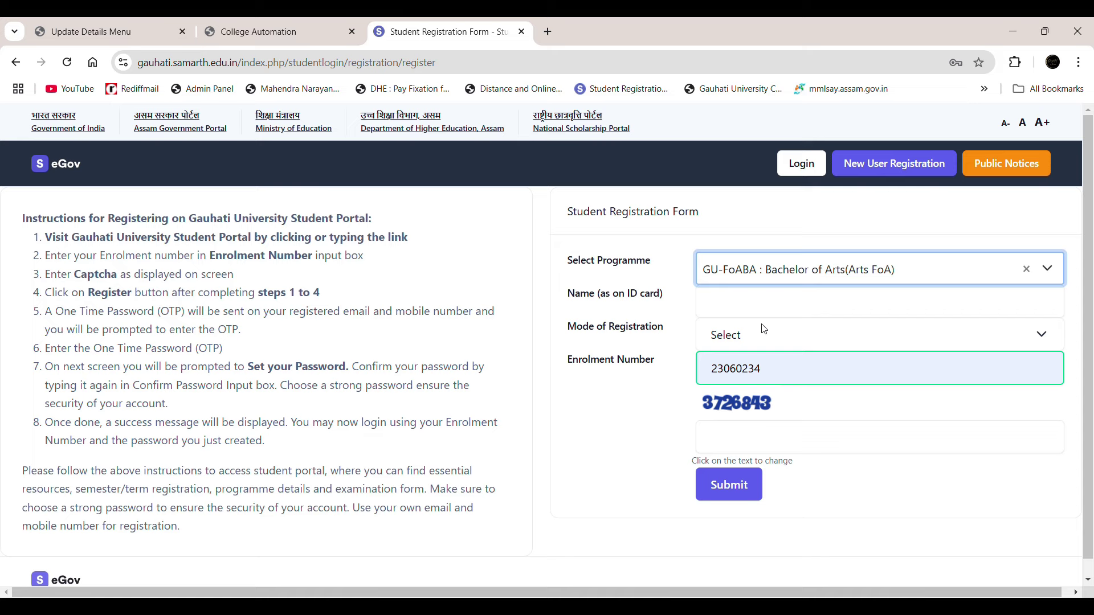
# Enter the student's full name as on the ID card
pyautogui.click(754, 314)
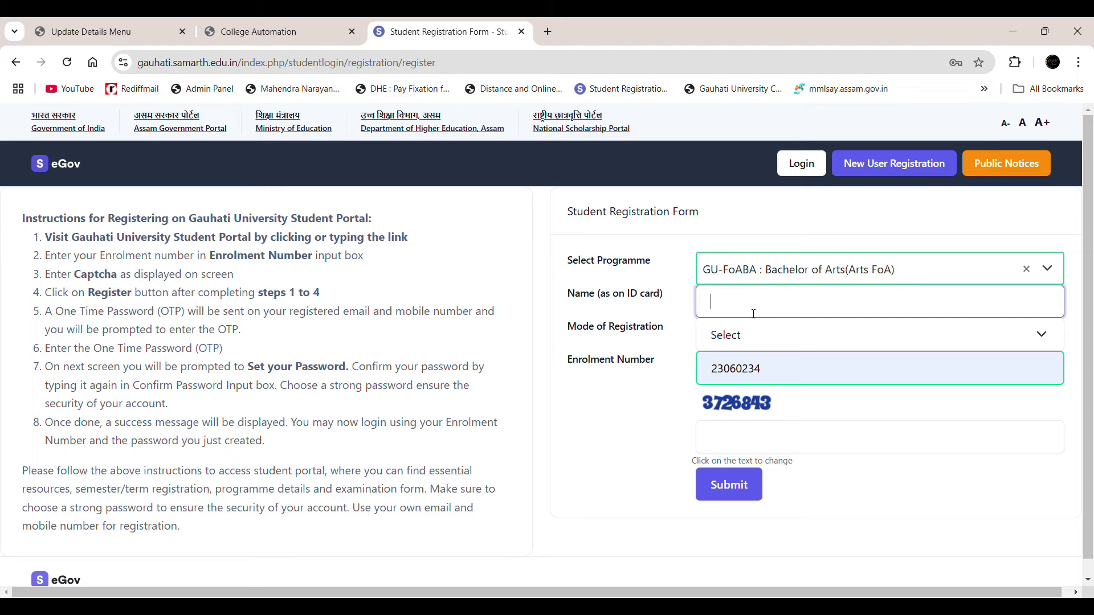
# Set Mode of Registration to Enrolment Number and select the prefilled enrolment value
pyautogui.press('Tab')
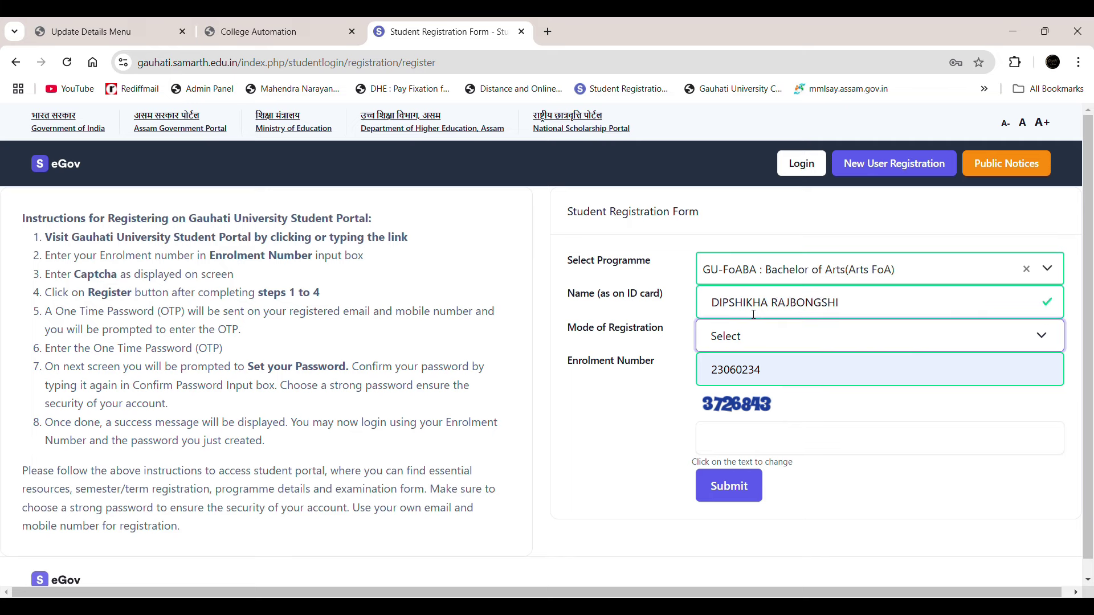
pyautogui.press('Down')
pyautogui.press('Tab')
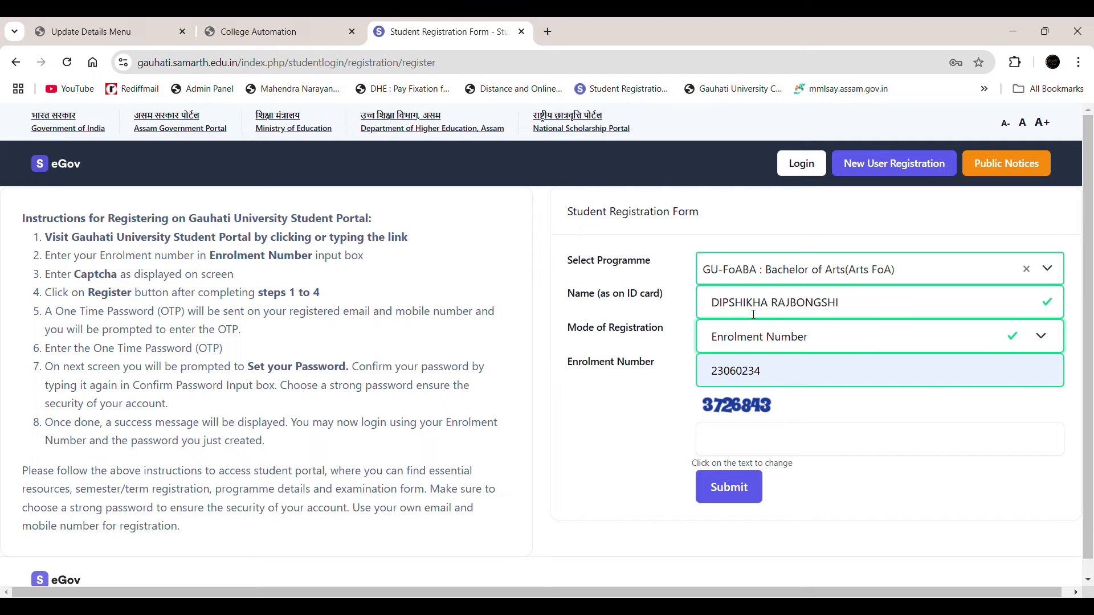
pyautogui.doubleClick(747, 385)
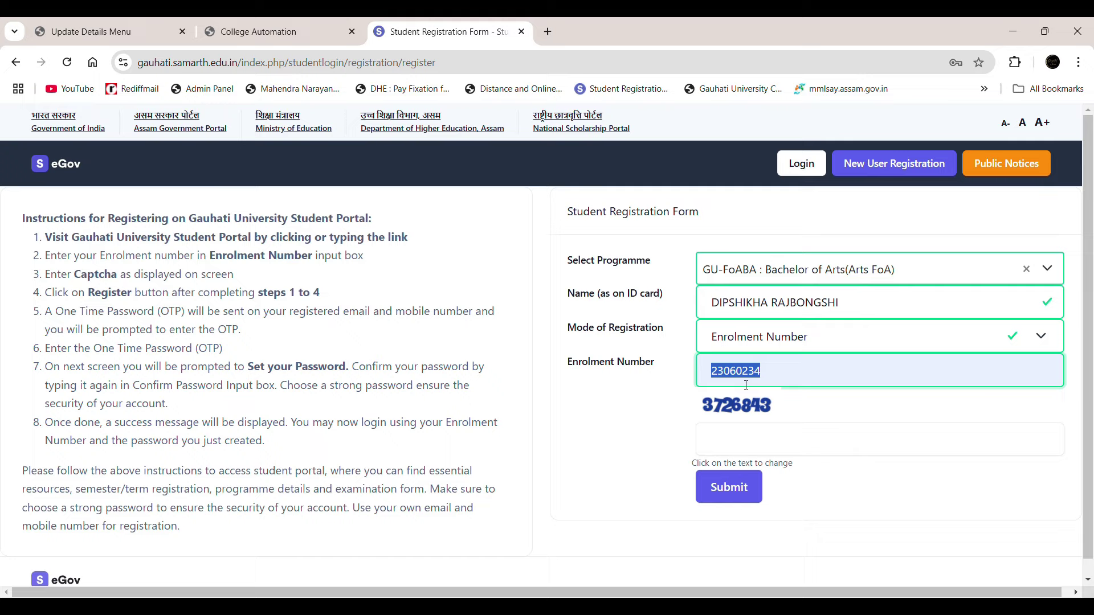
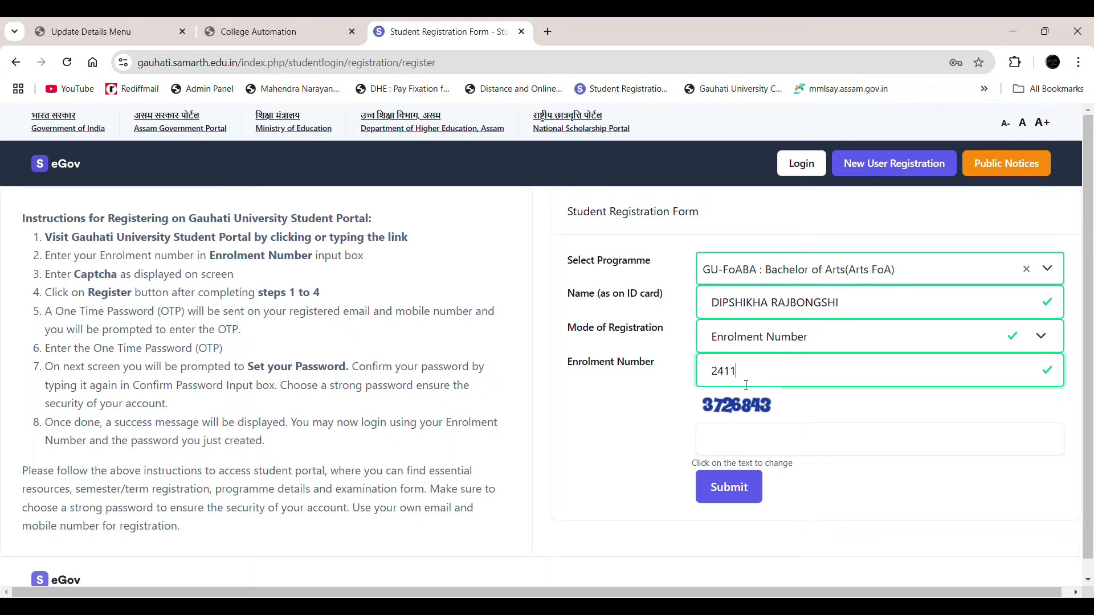
# Replace the enrolment value with the student's enrolment number and enter the displayed captcha
pyautogui.click(744, 452)
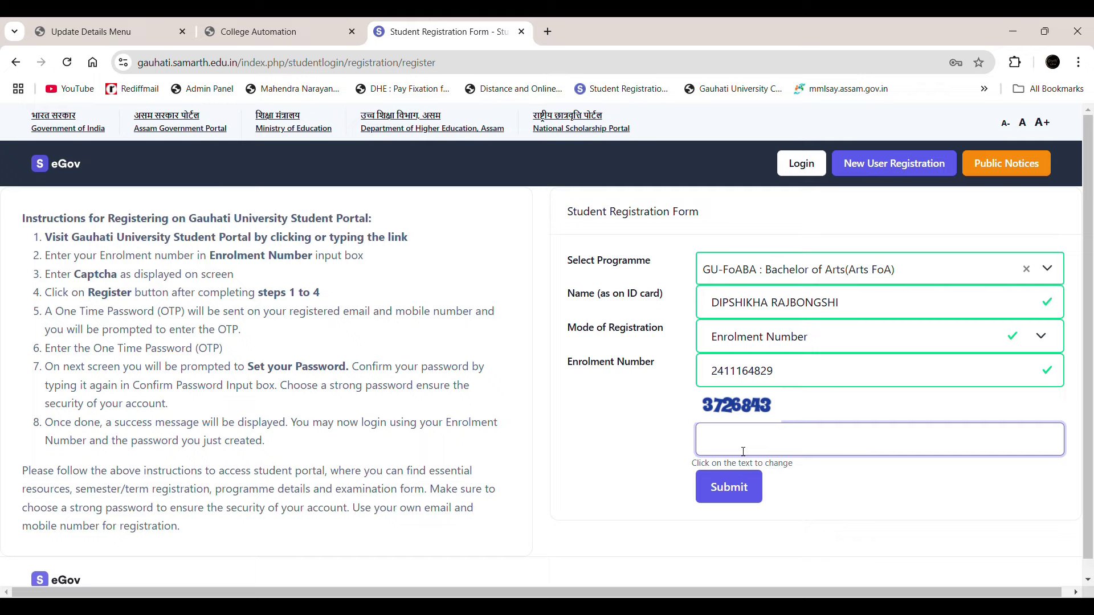
pyautogui.write('3726843')
# Submit the registration form and begin entering the emailed one-time password
pyautogui.click(736, 490)
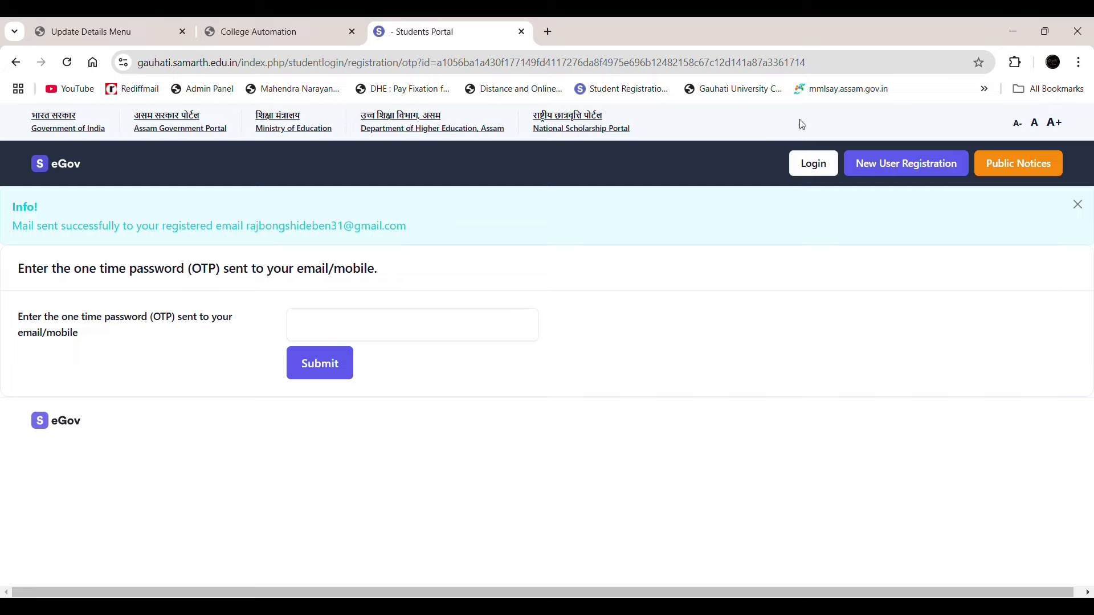
pyautogui.click(409, 328)
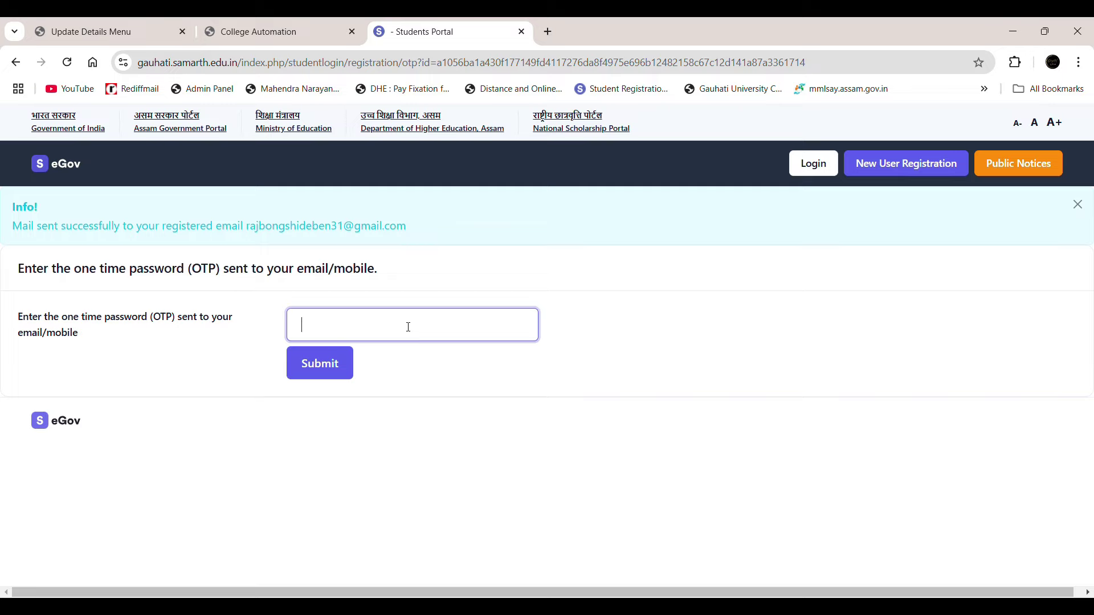
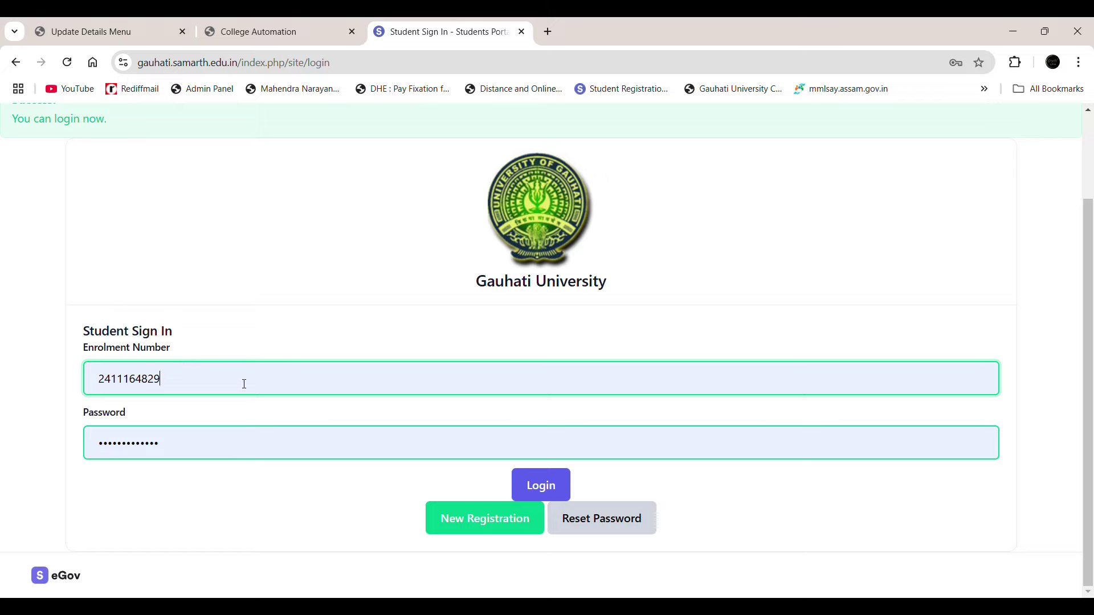
# Check the entered password and log in to the Gauhati University student portal
pyautogui.click(123, 458)
pyautogui.doubleClick(126, 455)
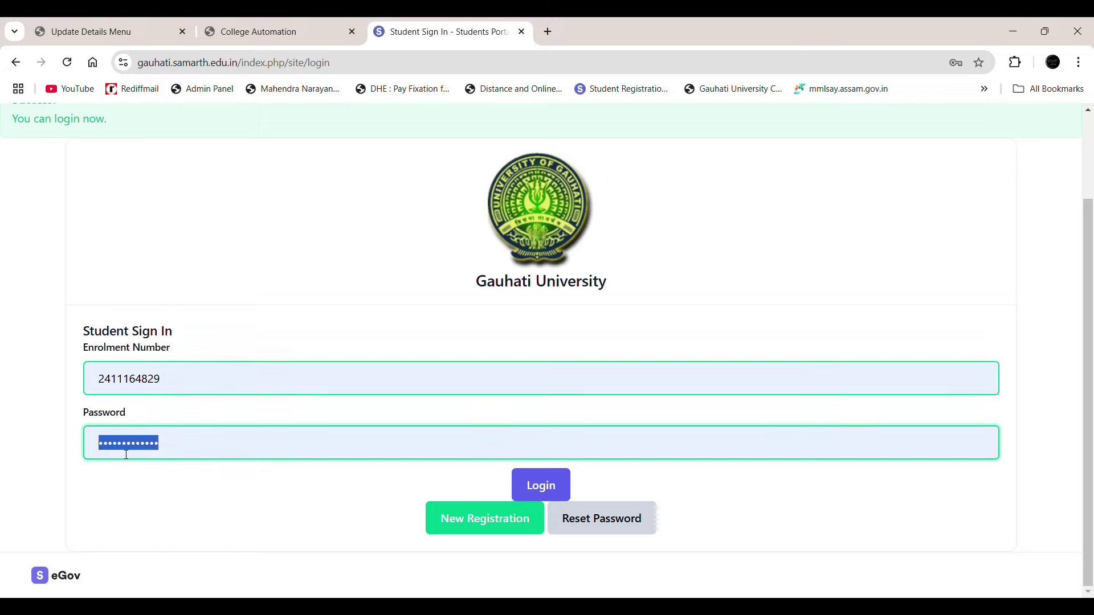
pyautogui.click(176, 521)
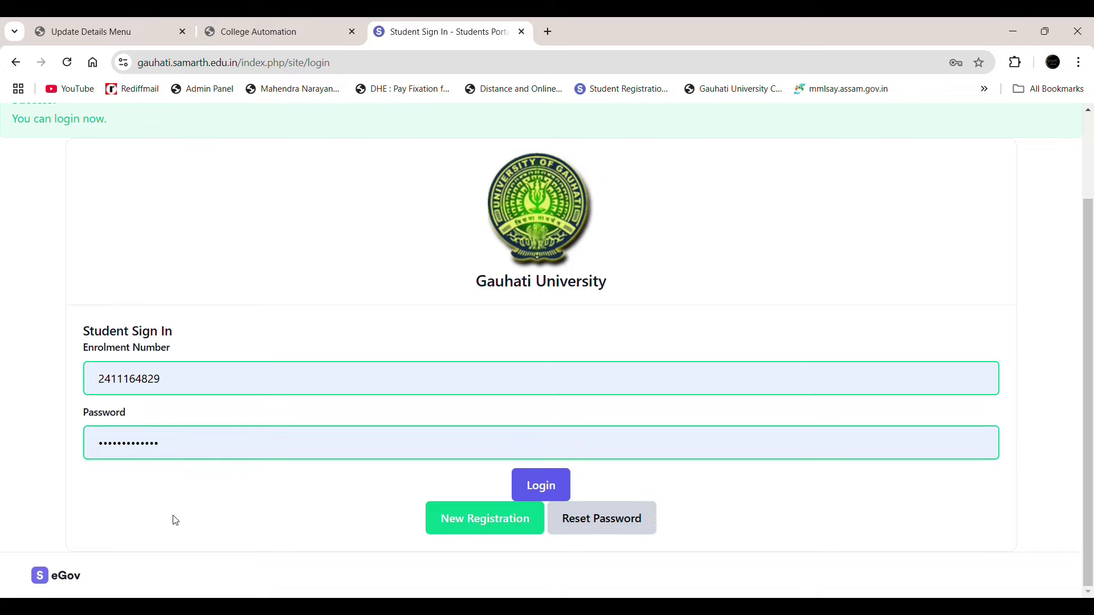
pyautogui.click(532, 488)
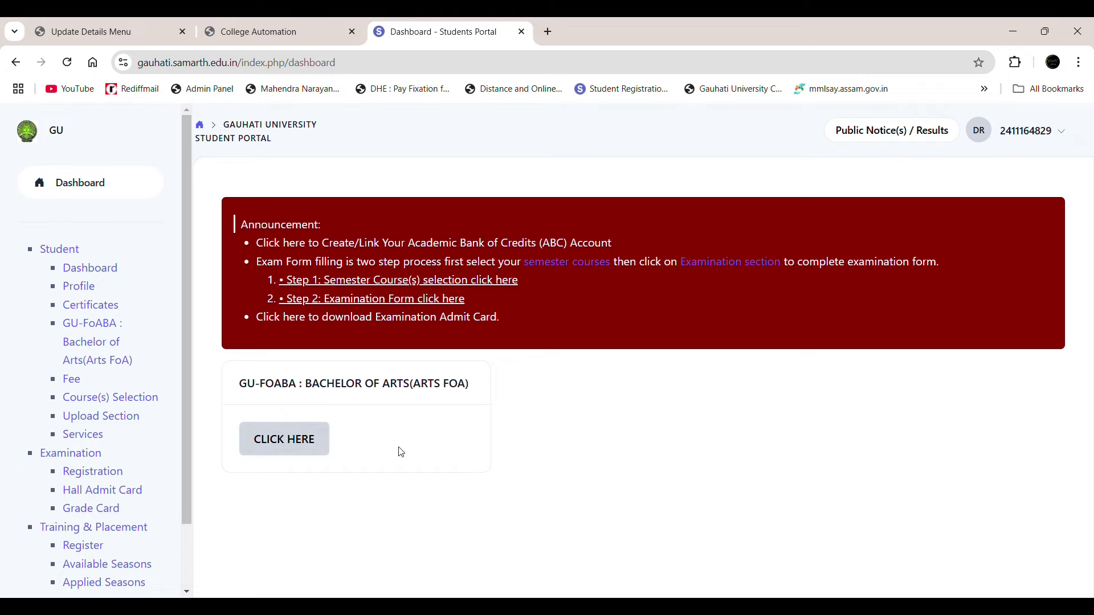
# Open the GU-FoABA Bachelor of Arts programme page and scroll to Semester 1 course selection
pyautogui.click(284, 439)
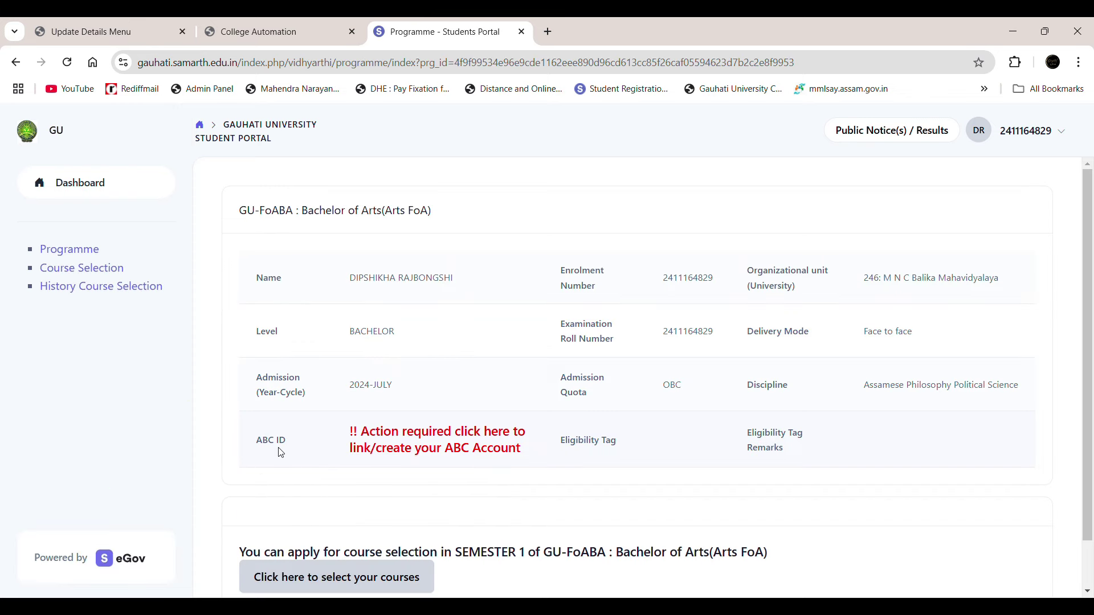
pyautogui.scroll(-1, 281, 453)
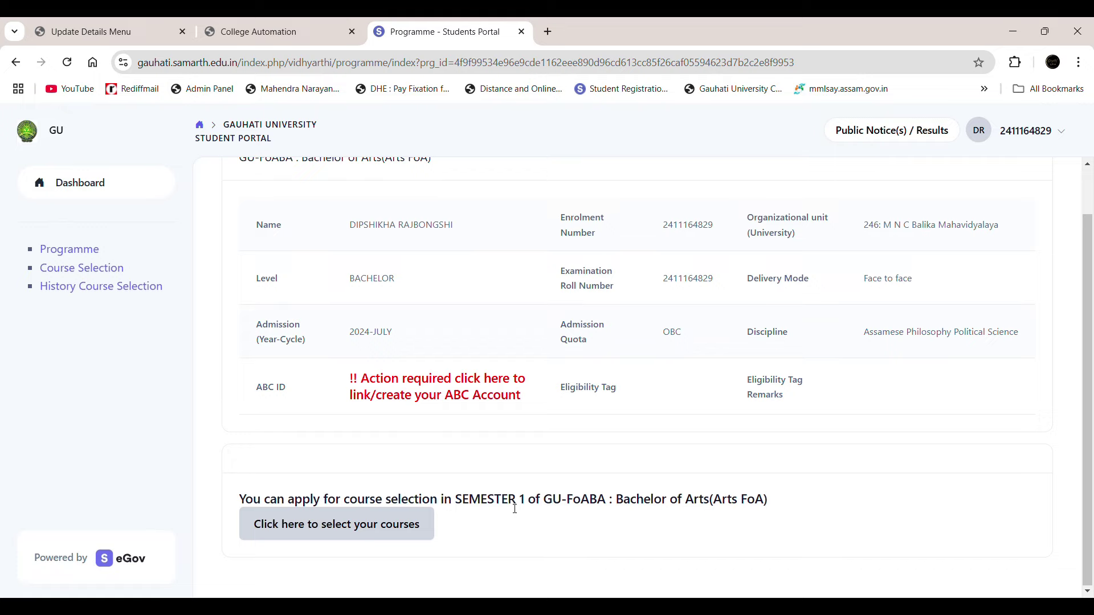
# Open the Semester 1 course form and review the Assamese major and Philosophy, Political Science minors
pyautogui.click(337, 525)
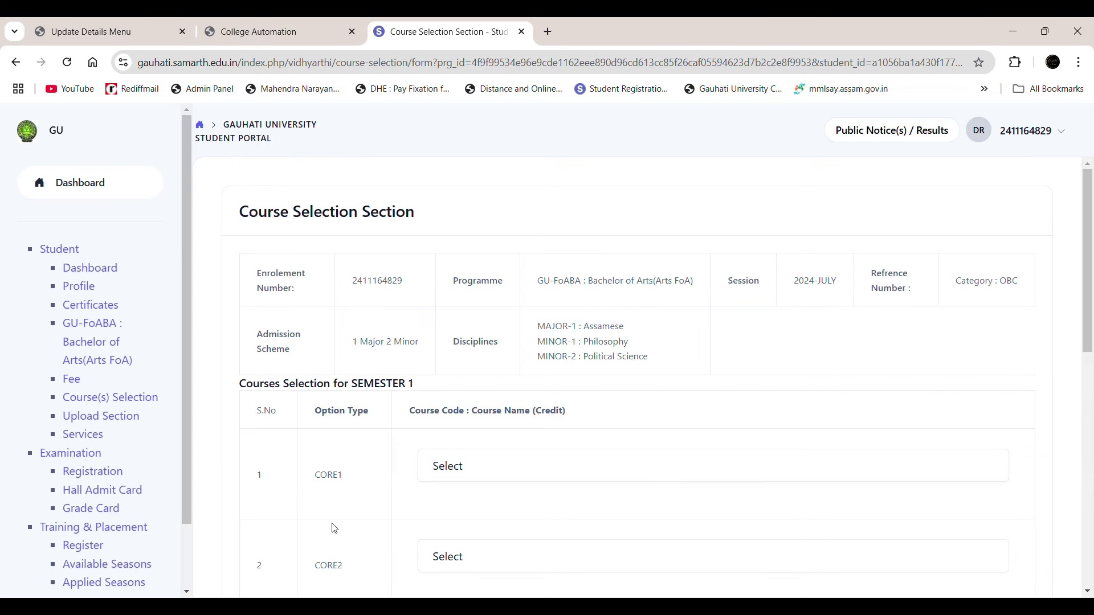
pyautogui.scroll(-1, 334, 529)
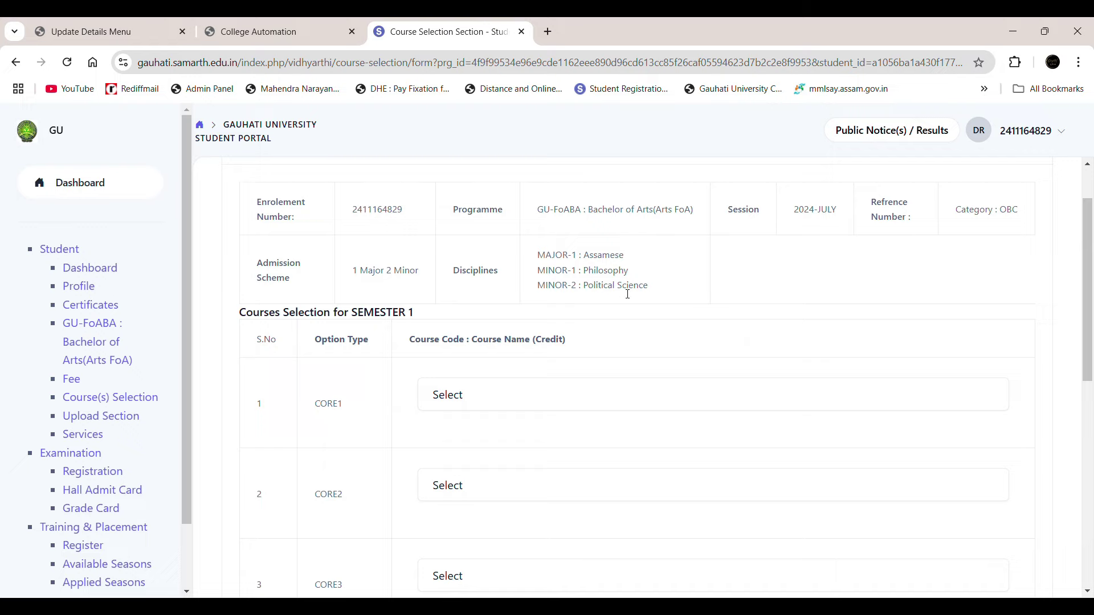
pyautogui.moveTo(643, 286); pyautogui.dragTo(544, 265)
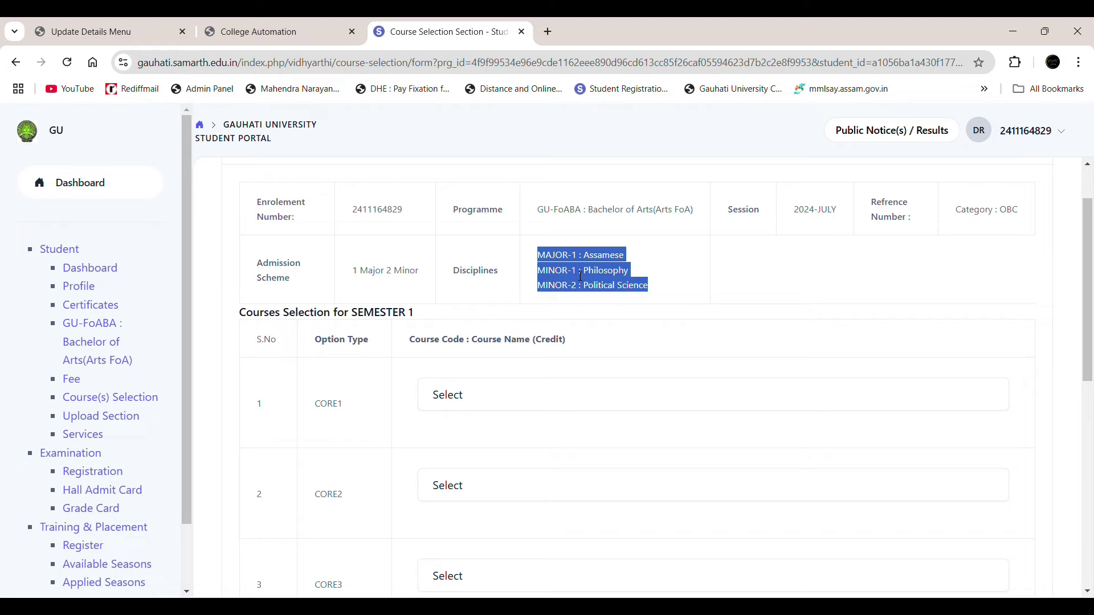
pyautogui.scroll(-1, 580, 277)
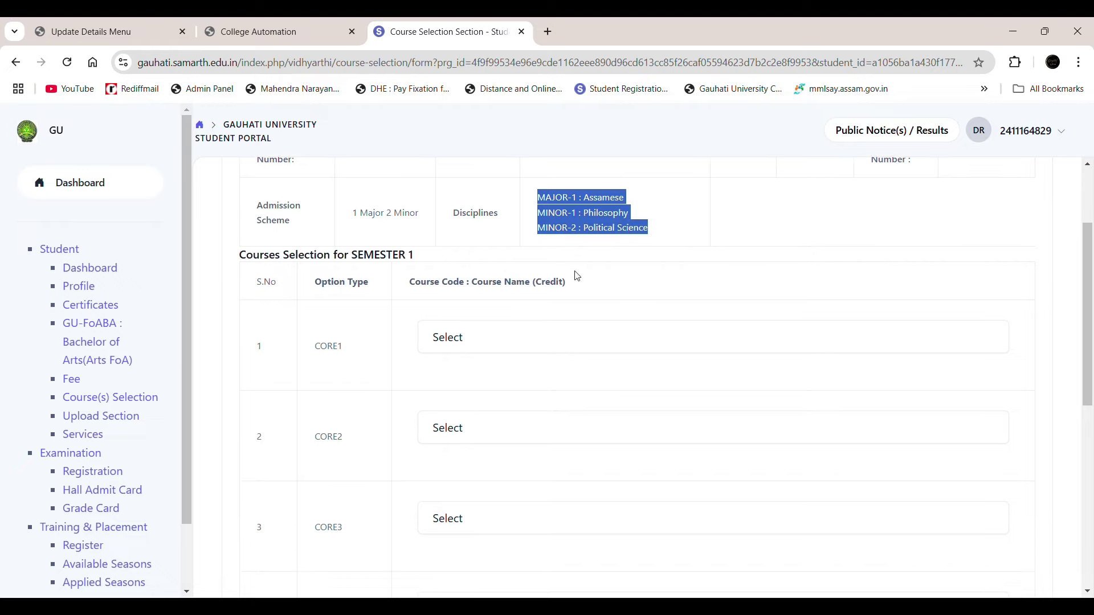
# Fill CORE1 with Assamese literature history, CORE2 with Ancient Indian Thought, CORE3 with Introduction to Political Theory
pyautogui.click(493, 336)
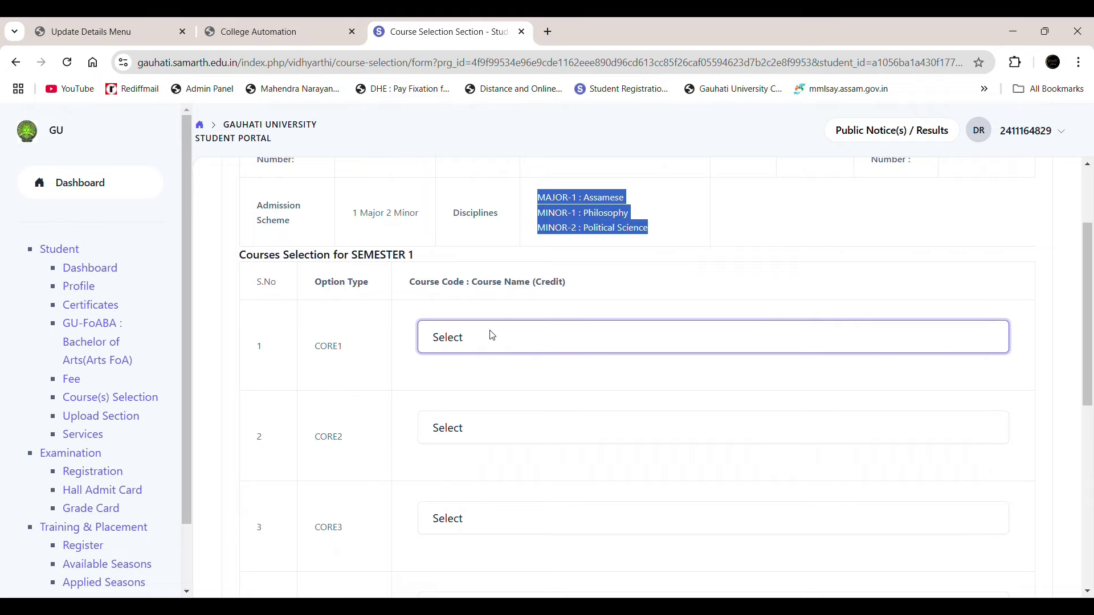
pyautogui.click(472, 388)
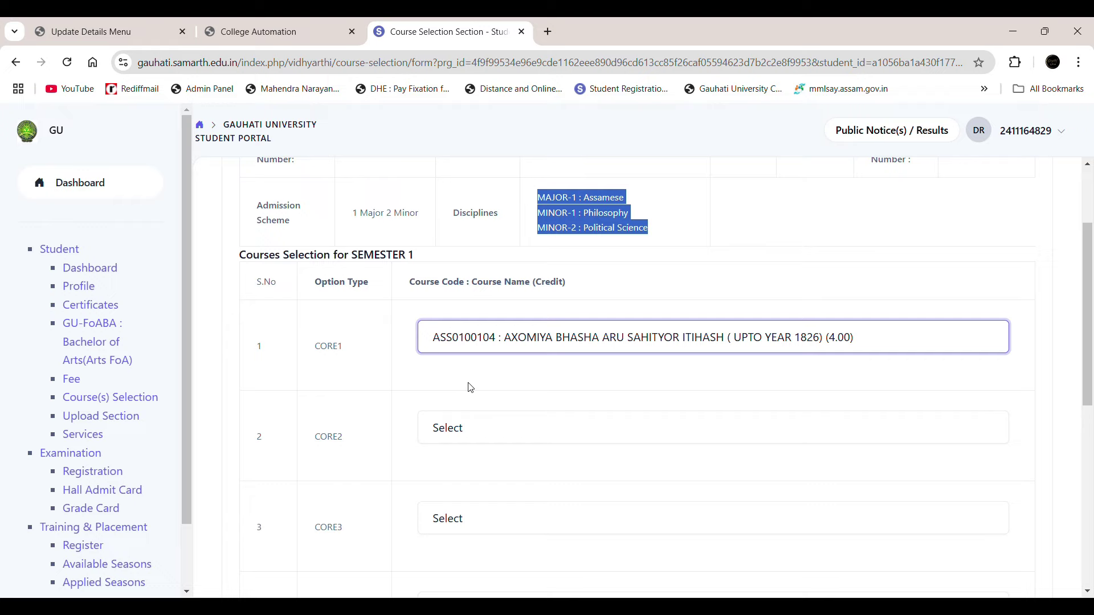
pyautogui.click(460, 432)
pyautogui.click(455, 506)
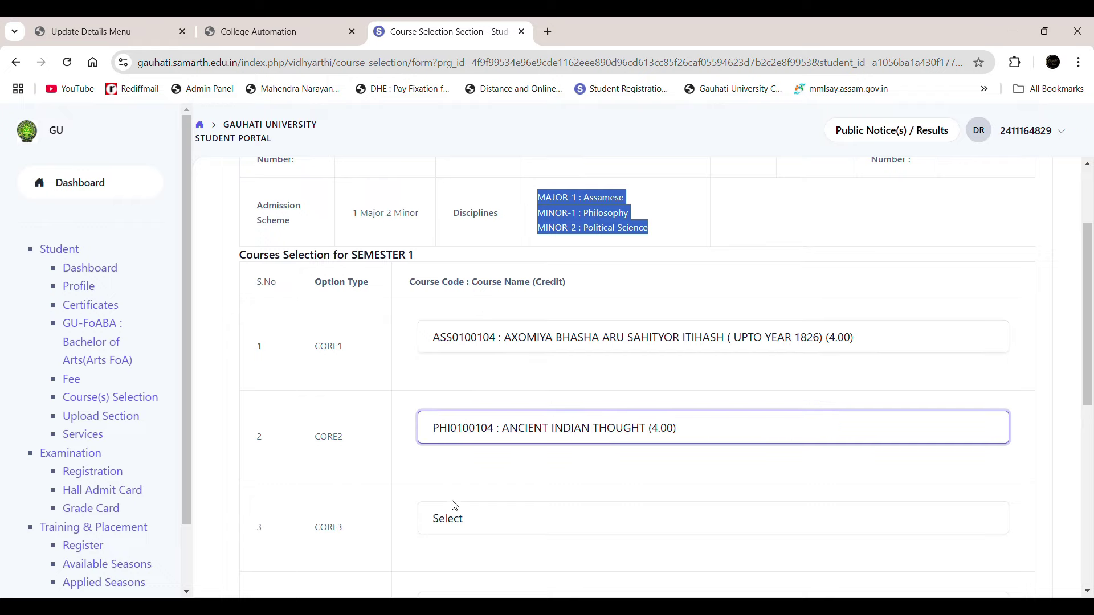
pyautogui.scroll(-2, 455, 507)
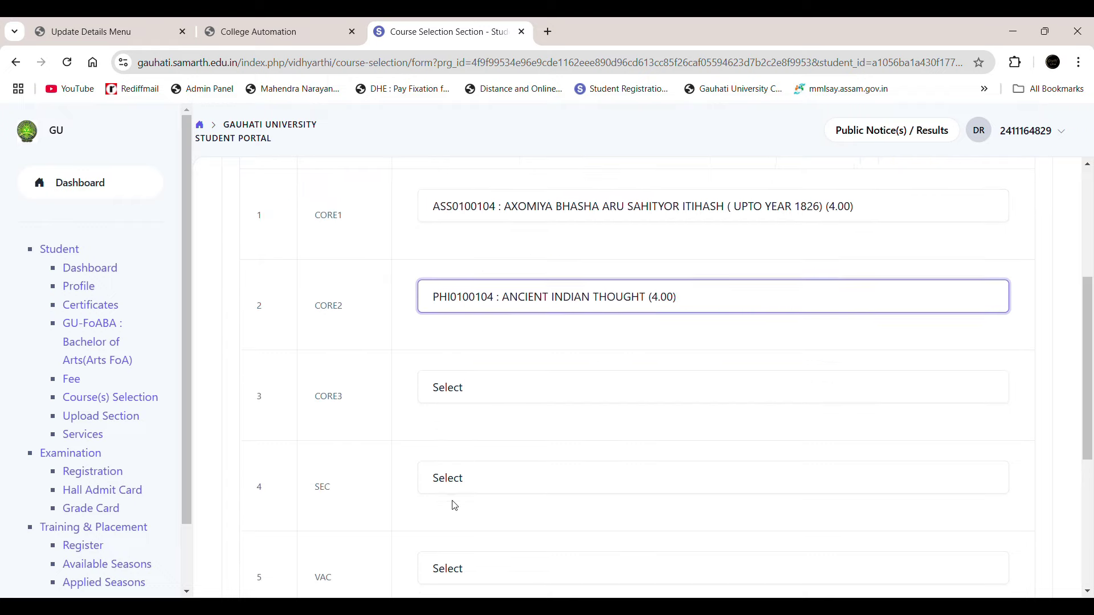
pyautogui.click(479, 397)
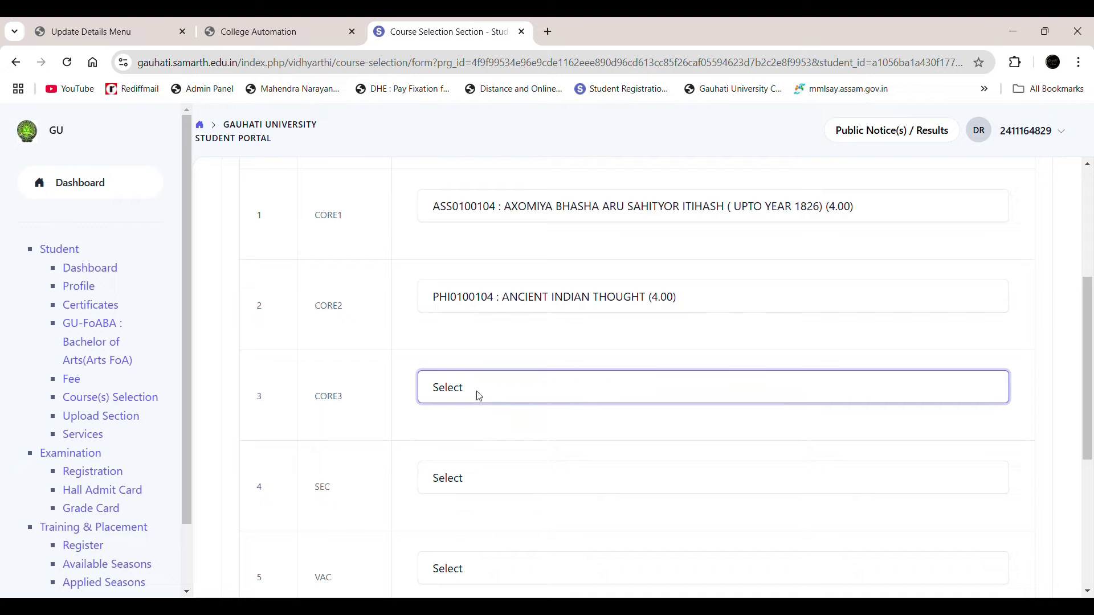
pyautogui.click(462, 491)
pyautogui.scroll(-4, 463, 491)
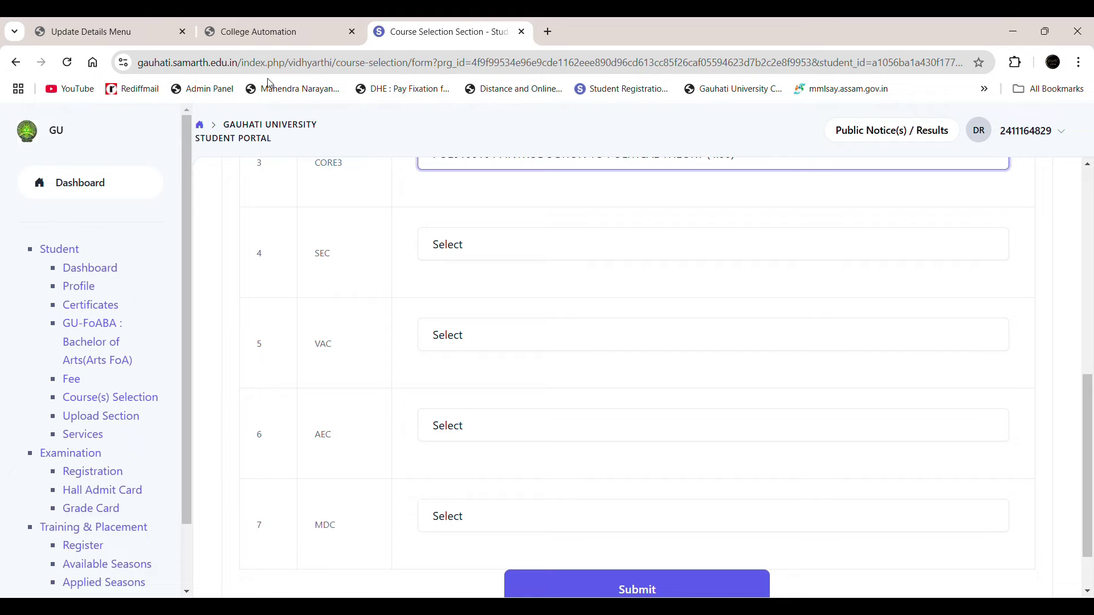
pyautogui.click(273, 22)
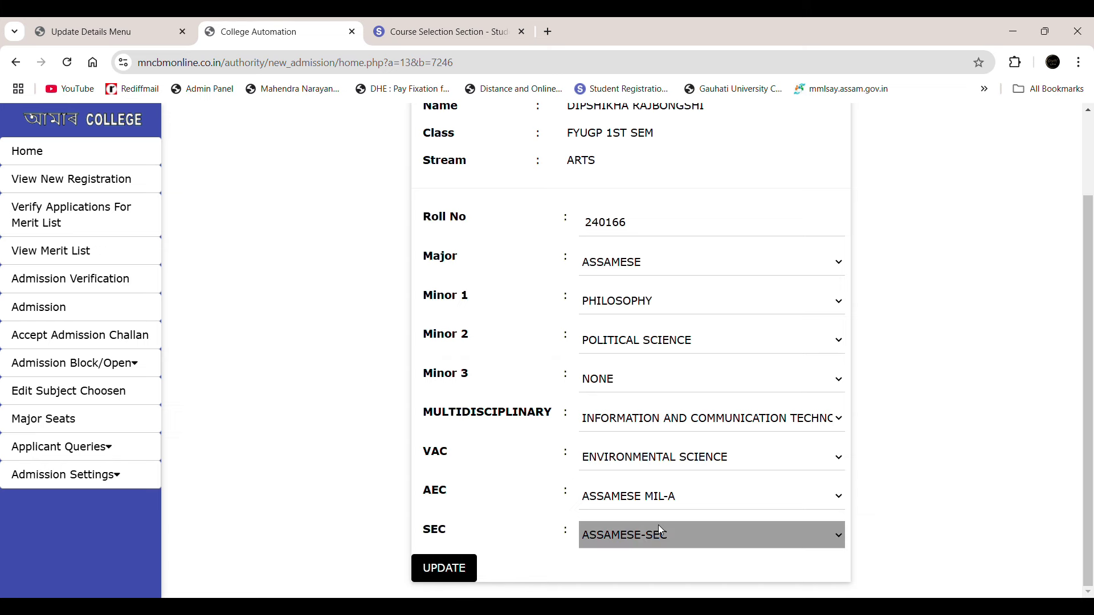
pyautogui.click(453, 38)
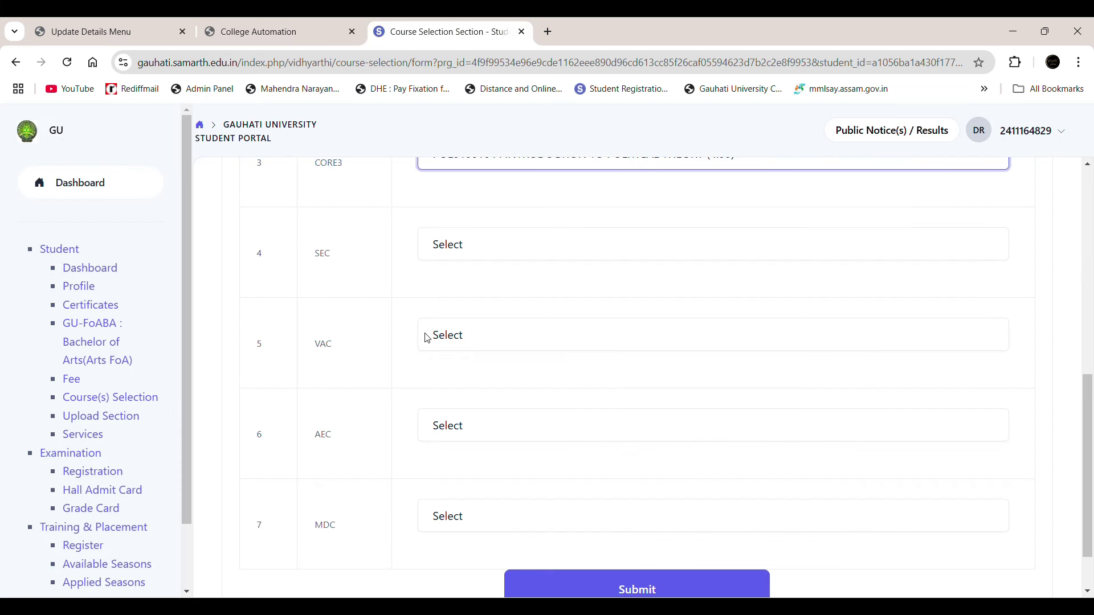
# Choose FUNCTIONAL ASSAMESE as the SEC course
pyautogui.click(479, 254)
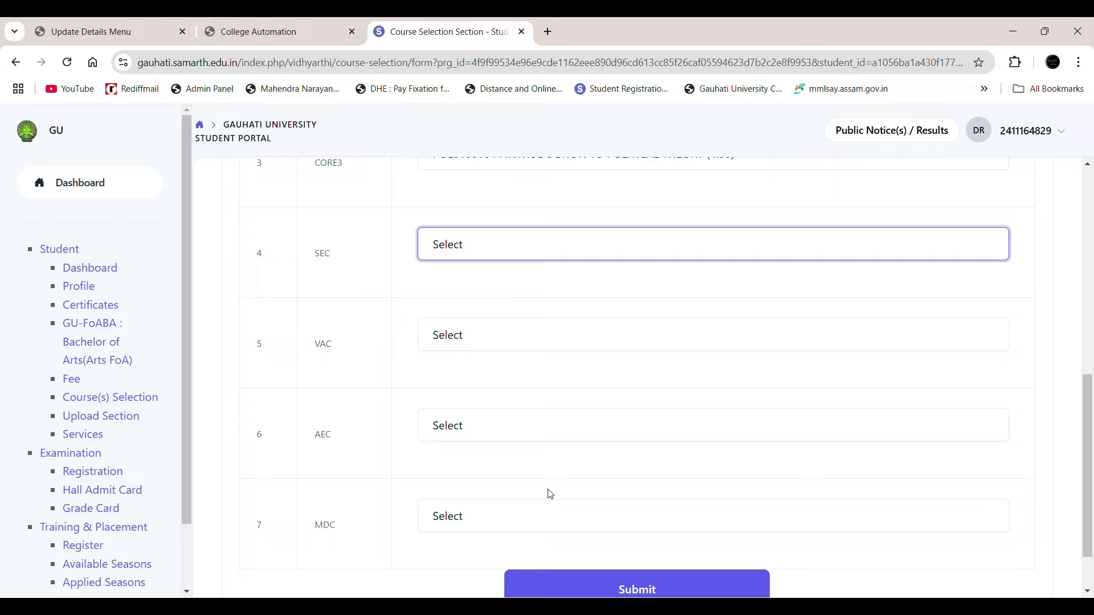
pyautogui.press('Down')
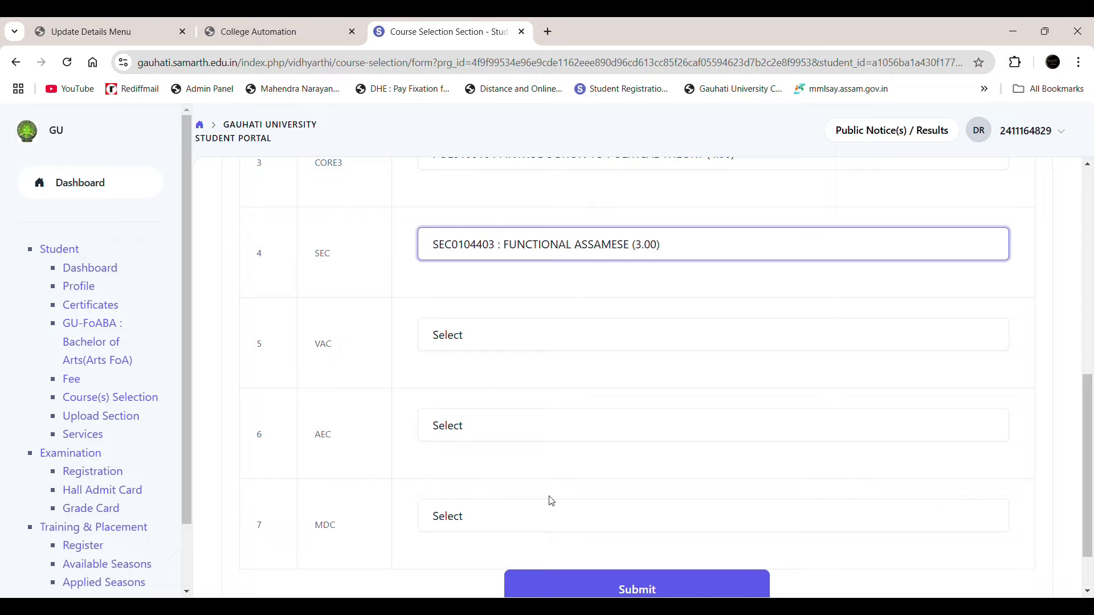
pyautogui.scroll(-1, 552, 501)
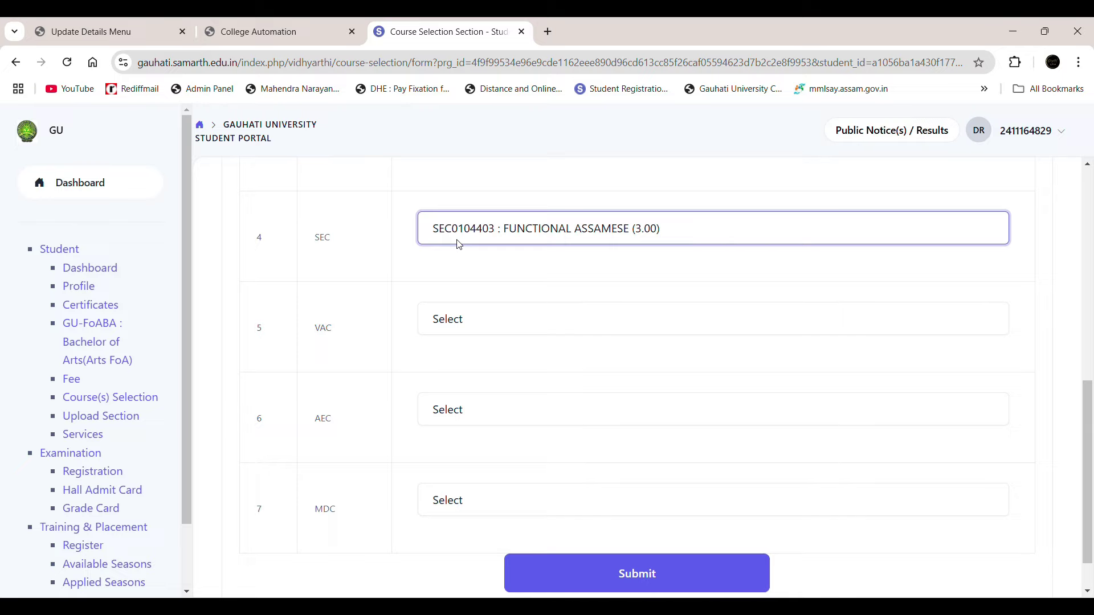
pyautogui.click(352, 328)
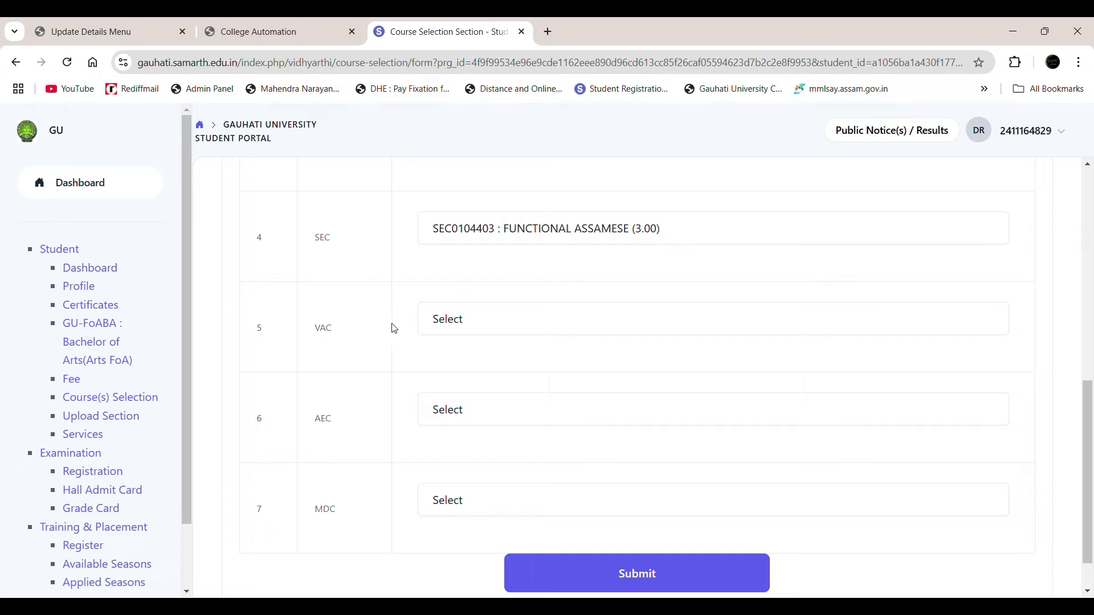
# Choose ENVIRONMENTAL STUDIES as the VAC course and check the college subject record
pyautogui.click(473, 317)
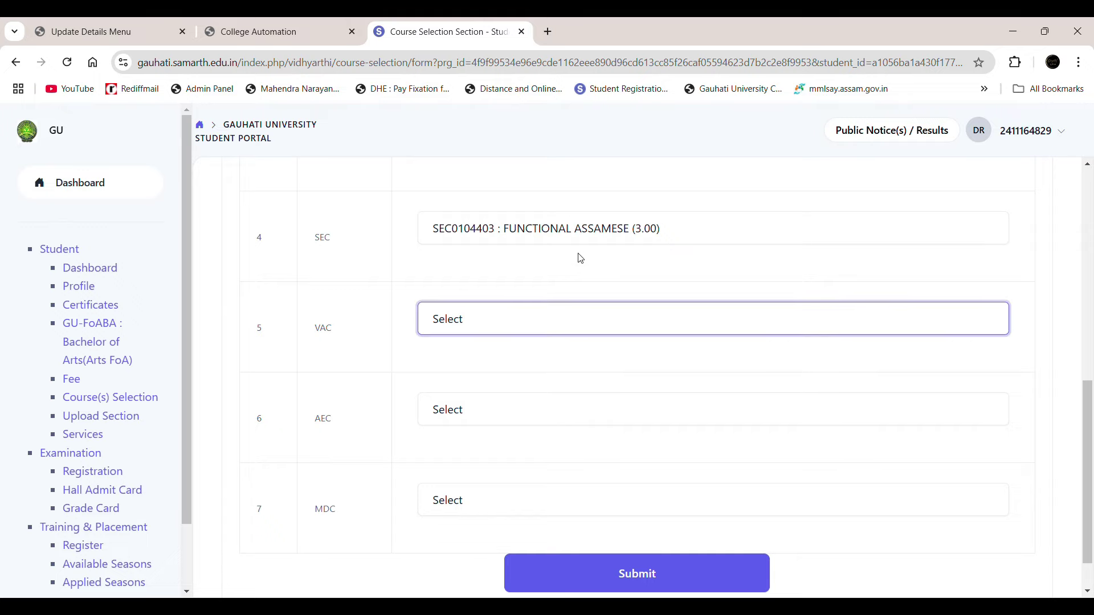
pyautogui.press('Down')
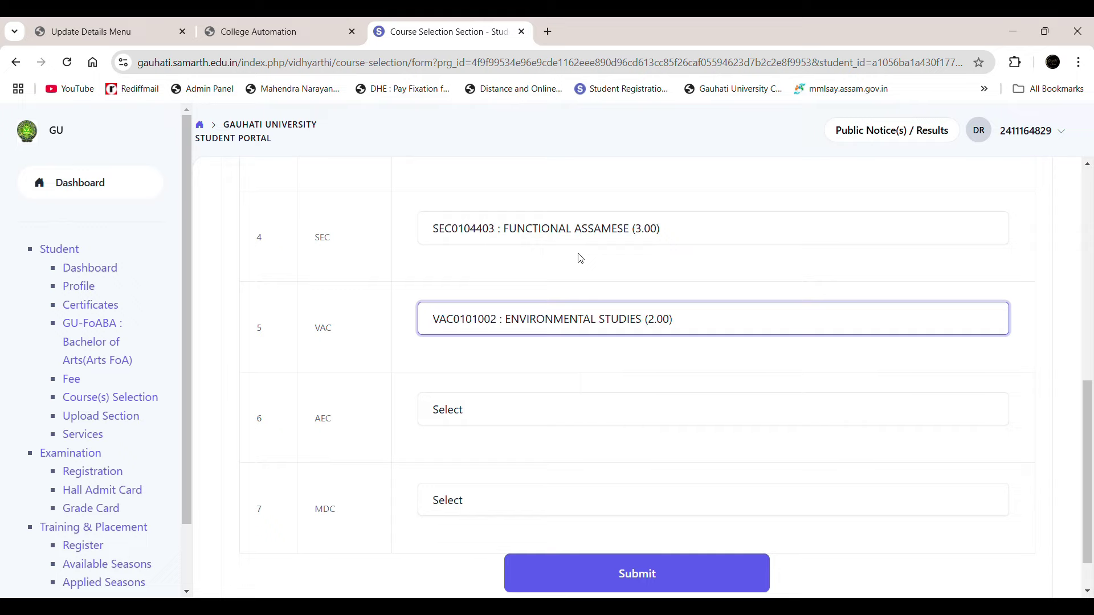
pyautogui.click(488, 415)
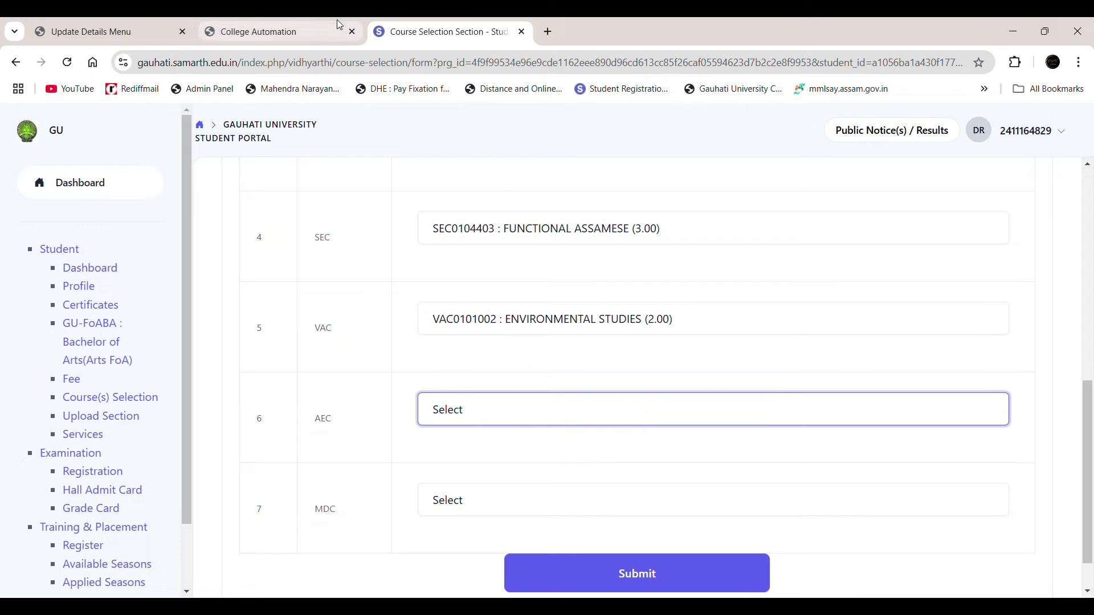
pyautogui.click(295, 21)
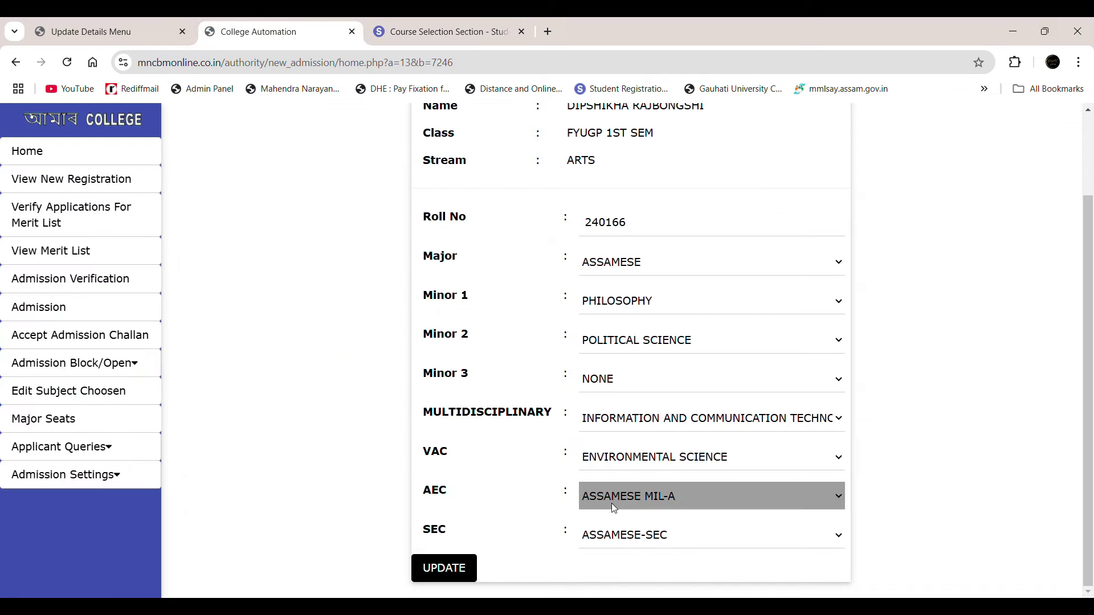
# Set the AEC course to JOGAJOGMULOK AKHOMIYA - 1 (AEC0100102)
pyautogui.click(428, 23)
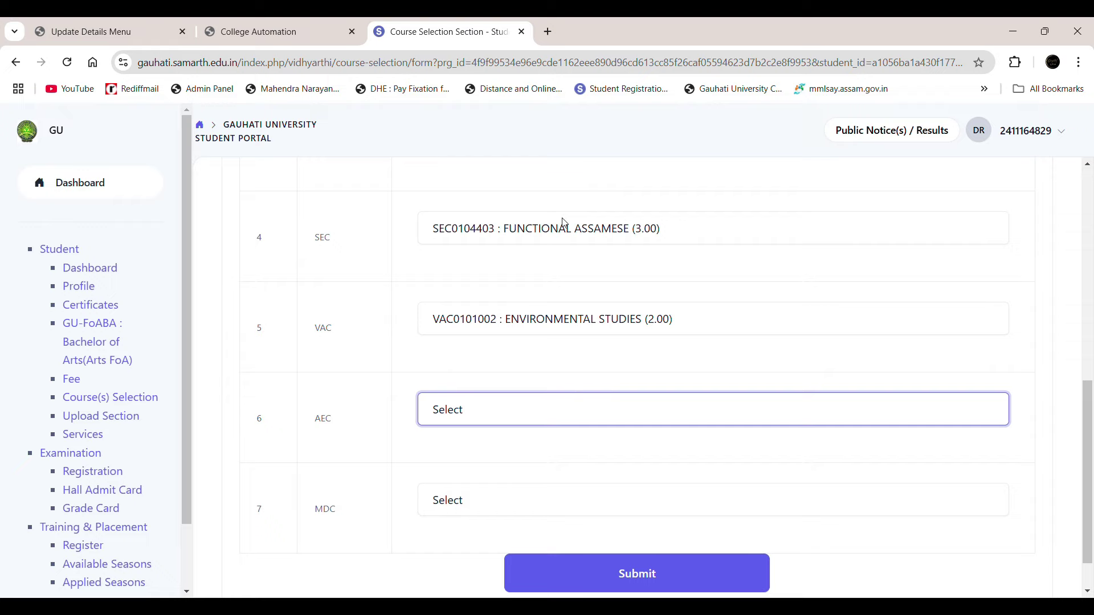
pyautogui.press('Down')
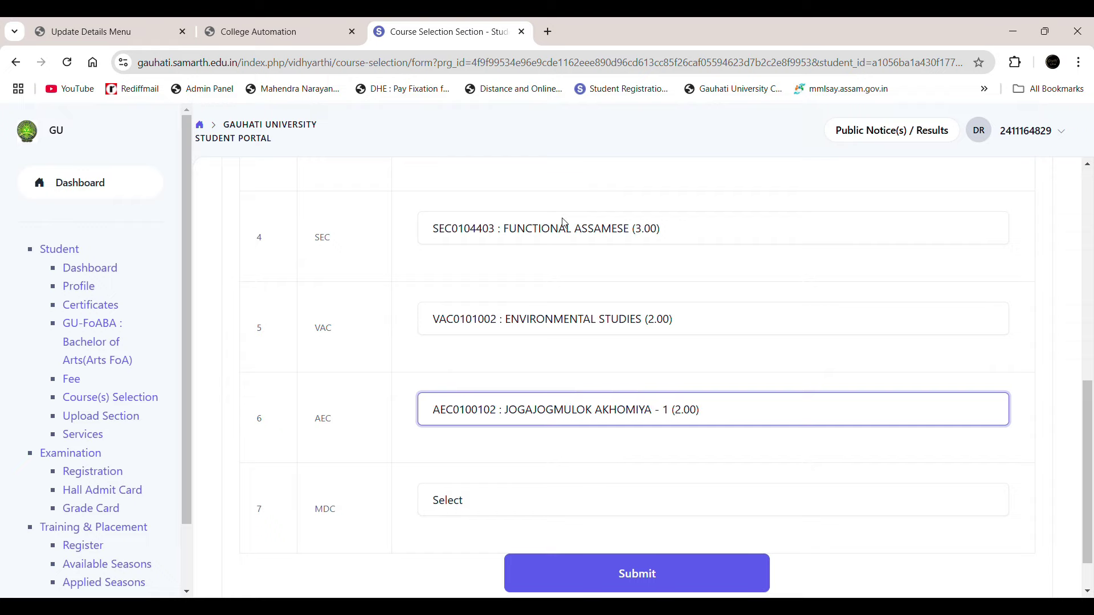
pyautogui.scroll(-1, 565, 223)
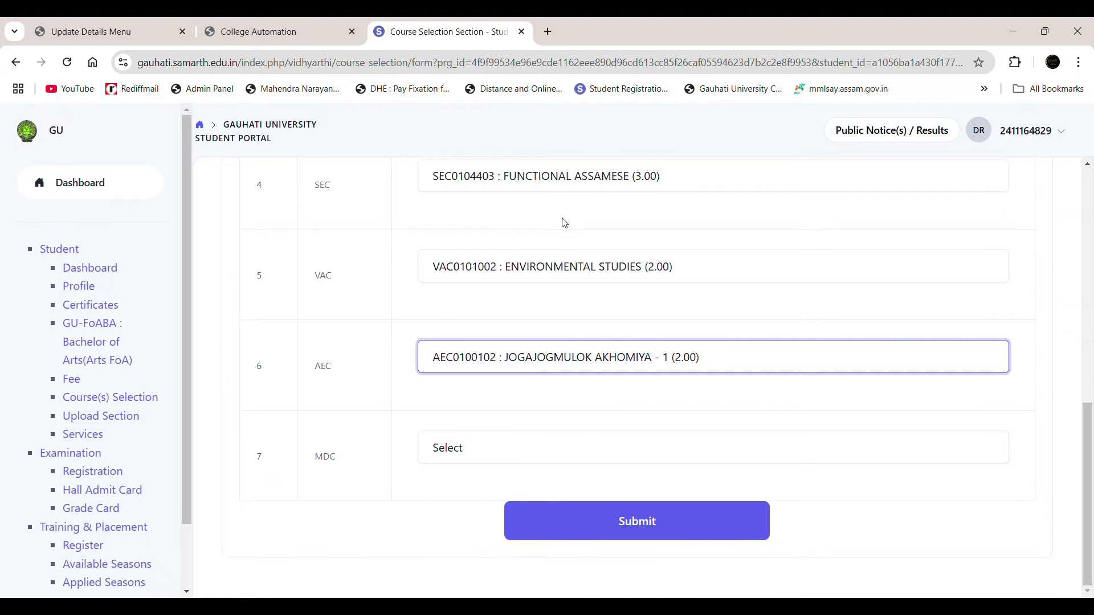
pyautogui.click(470, 408)
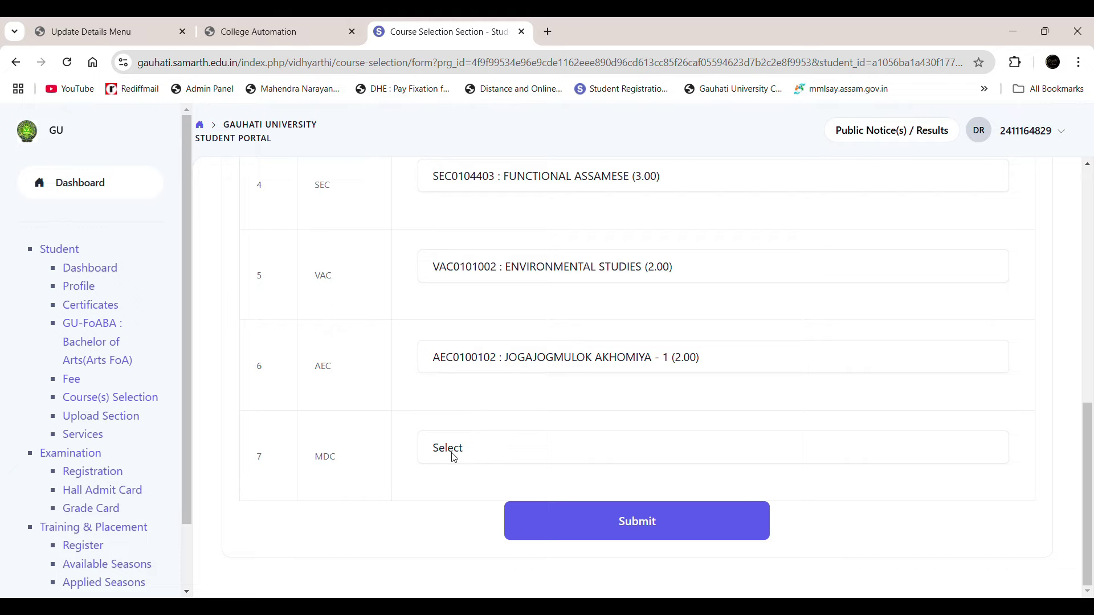
# Set the MDC course to INFORMATION AND COMMUNICATION TECHNOLOGIES-I (MDC0100603) and submit the form
pyautogui.click(274, 26)
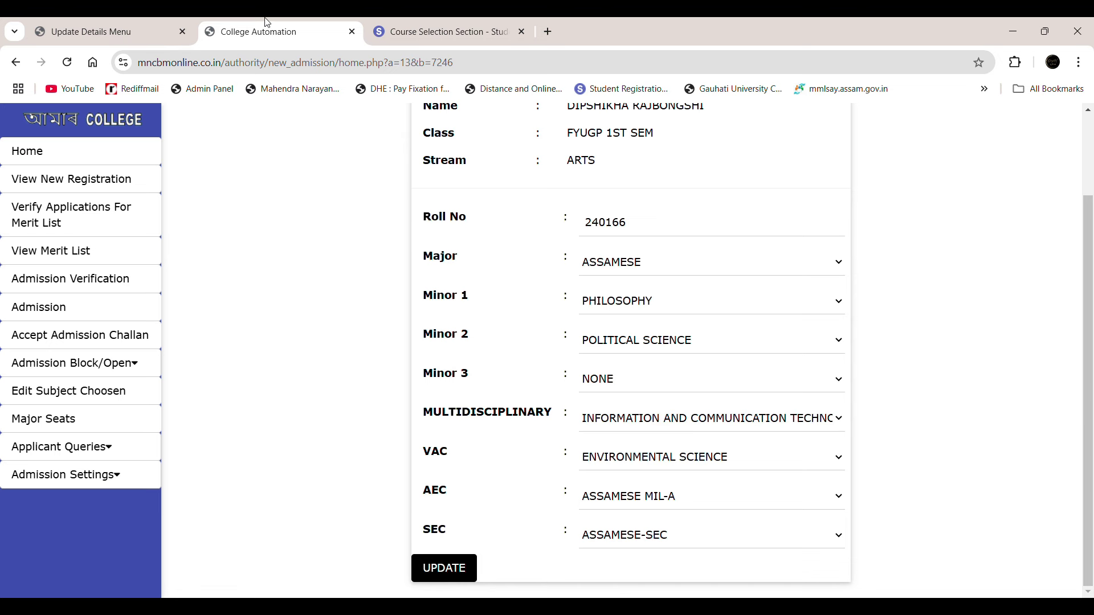
pyautogui.click(436, 26)
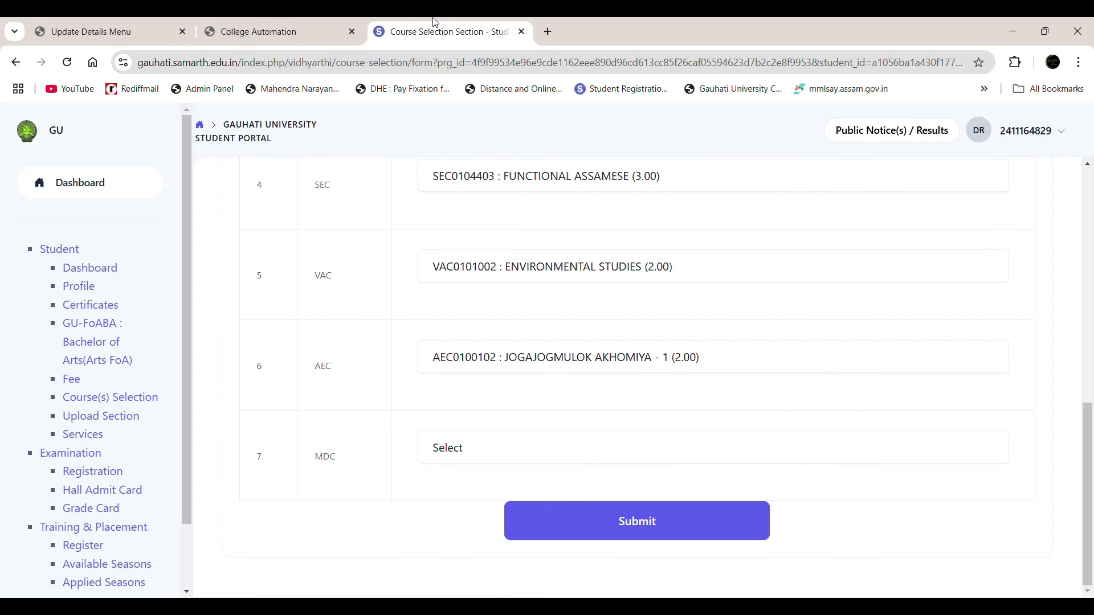
pyautogui.click(493, 452)
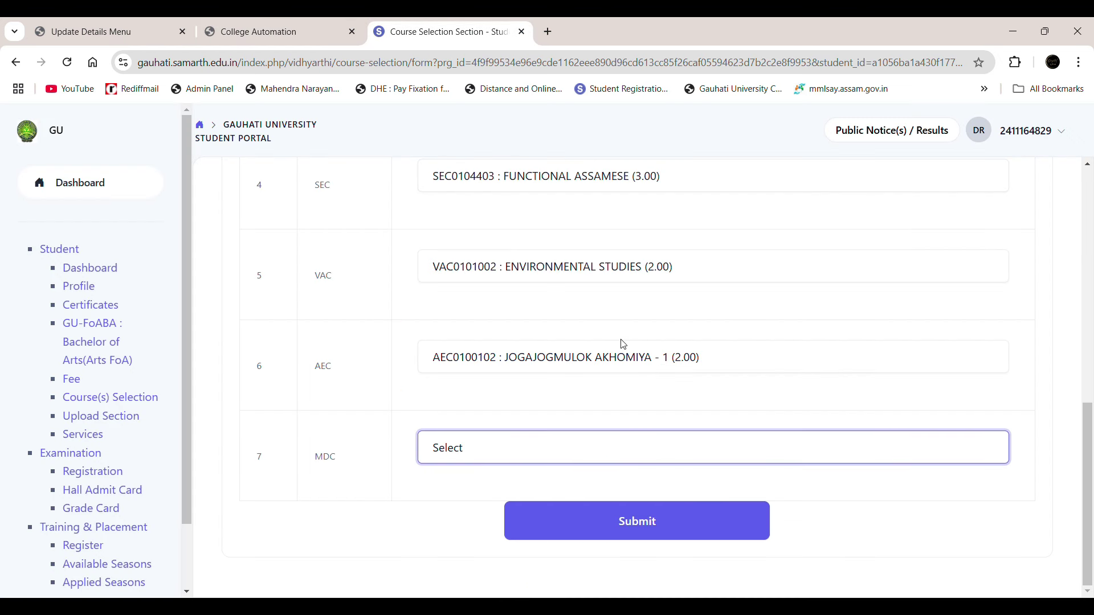
pyautogui.press('Down')
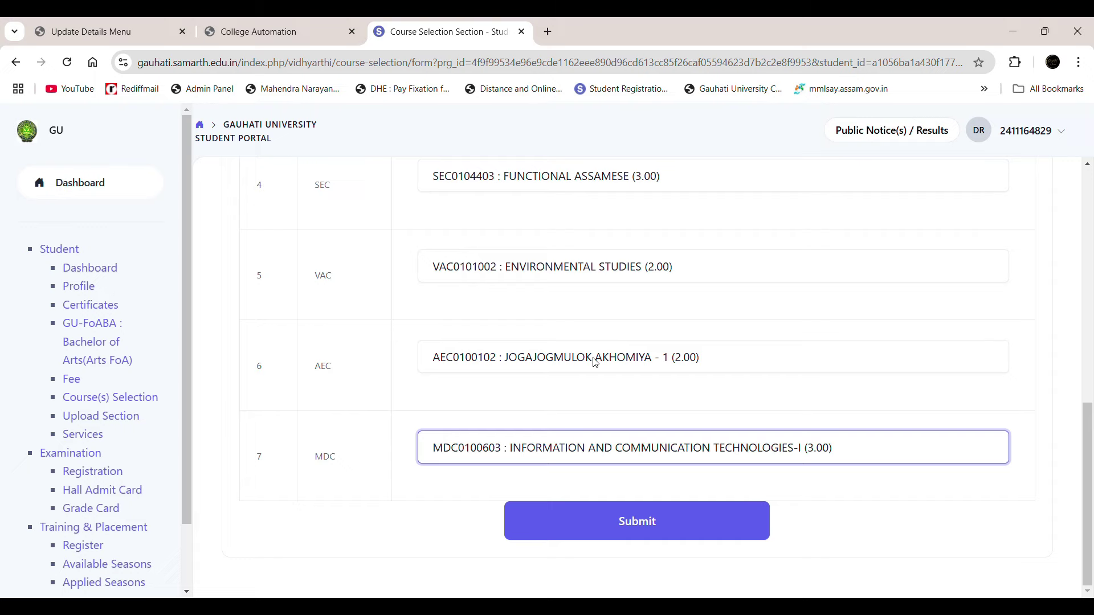
pyautogui.scroll(7, 596, 363)
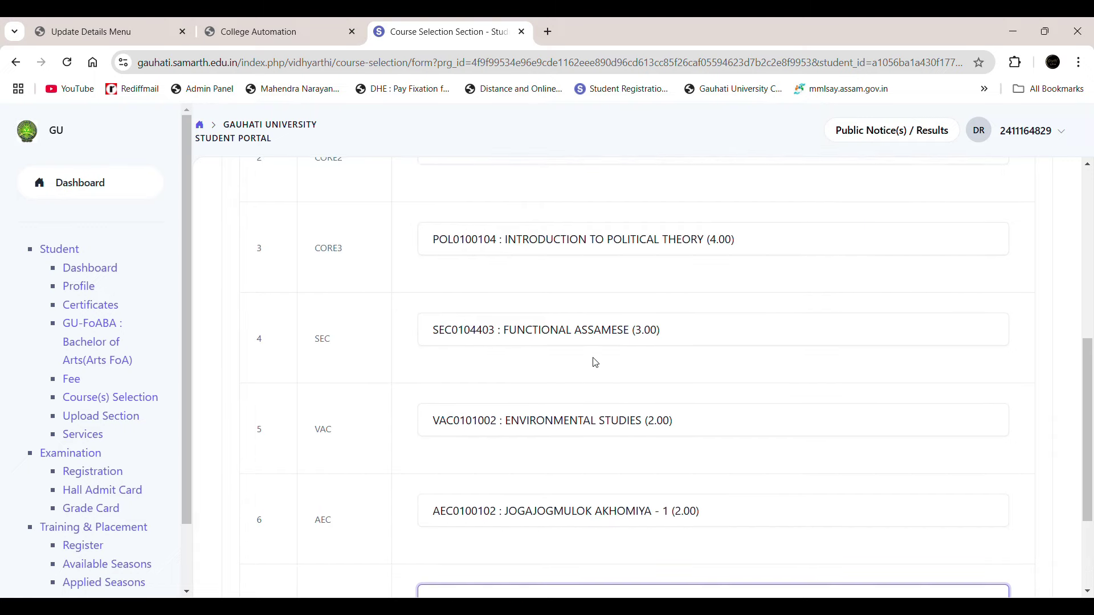
pyautogui.scroll(-7, 596, 363)
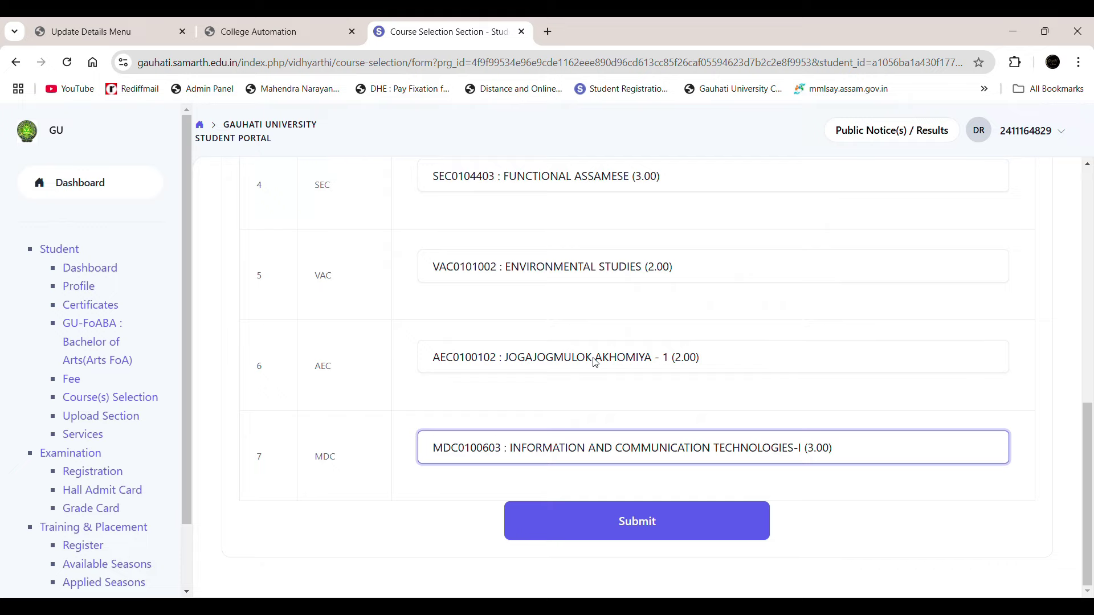
pyautogui.click(572, 531)
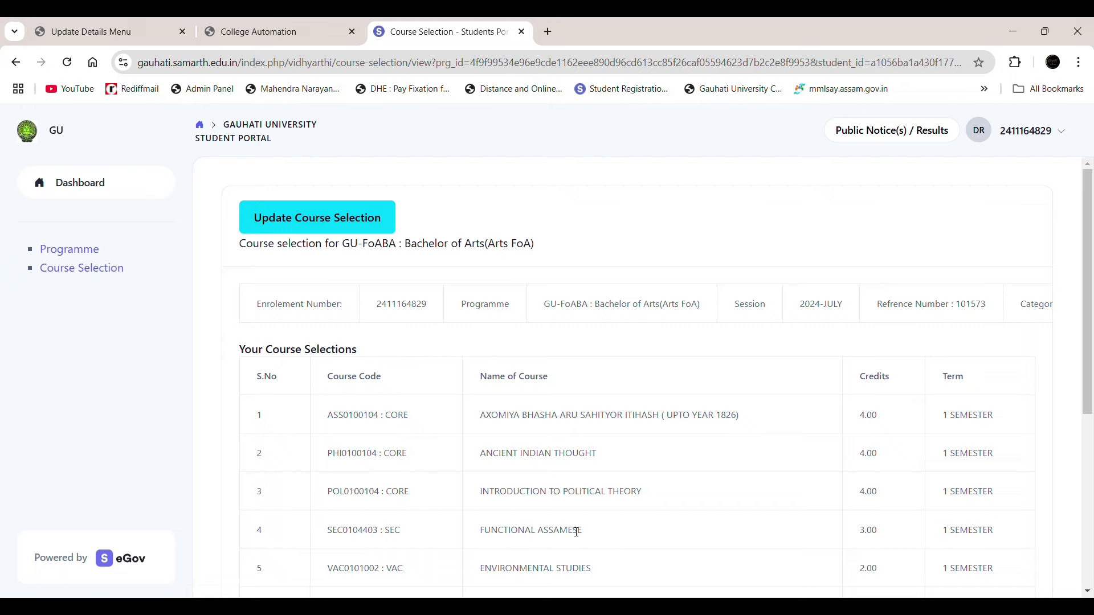
# Scroll through the Your Course Selections table to verify all seven courses totalling 22 credits
pyautogui.scroll(-3, 576, 532)
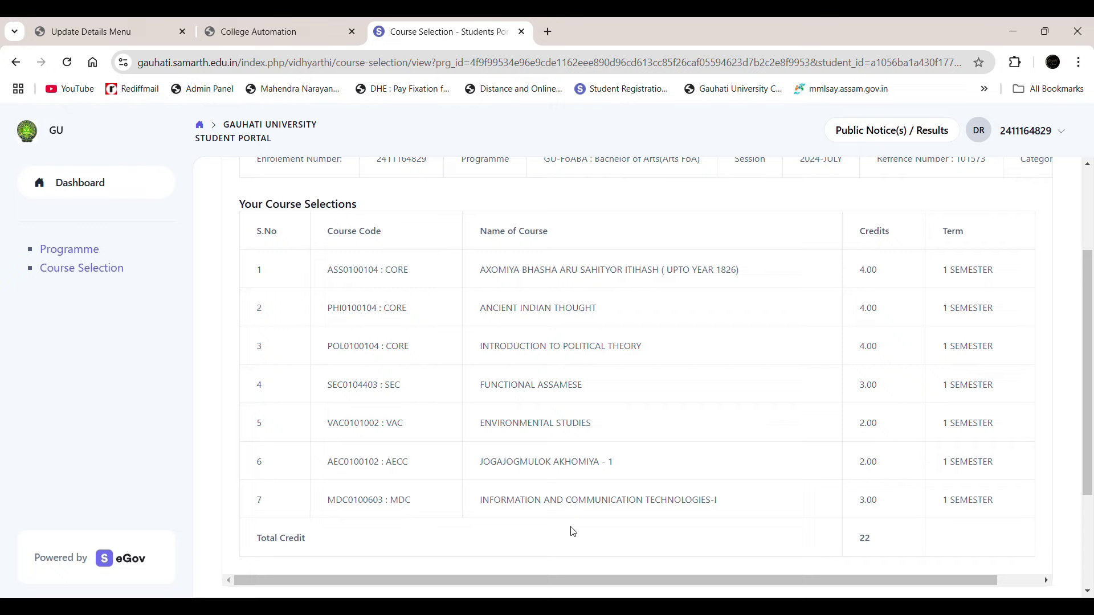
pyautogui.scroll(-3, 573, 532)
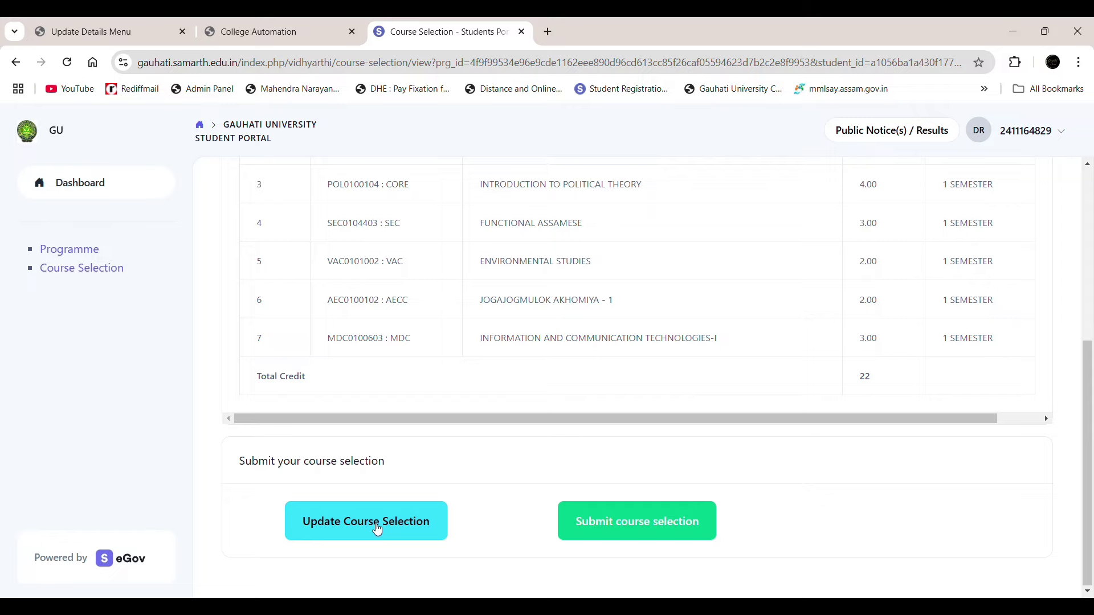
pyautogui.scroll(5, 378, 530)
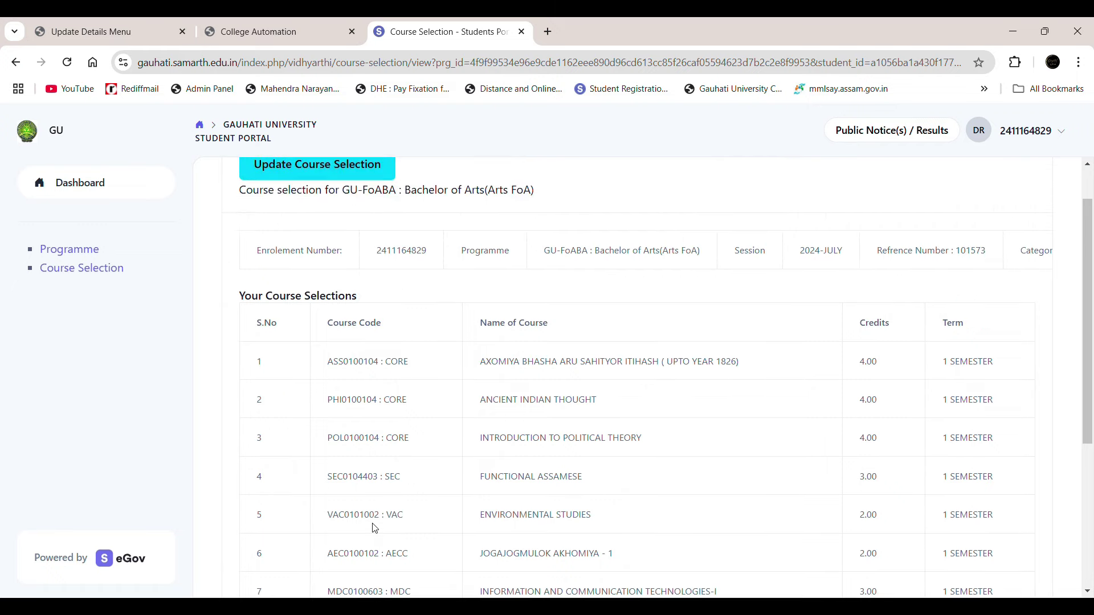
pyautogui.scroll(-5, 375, 528)
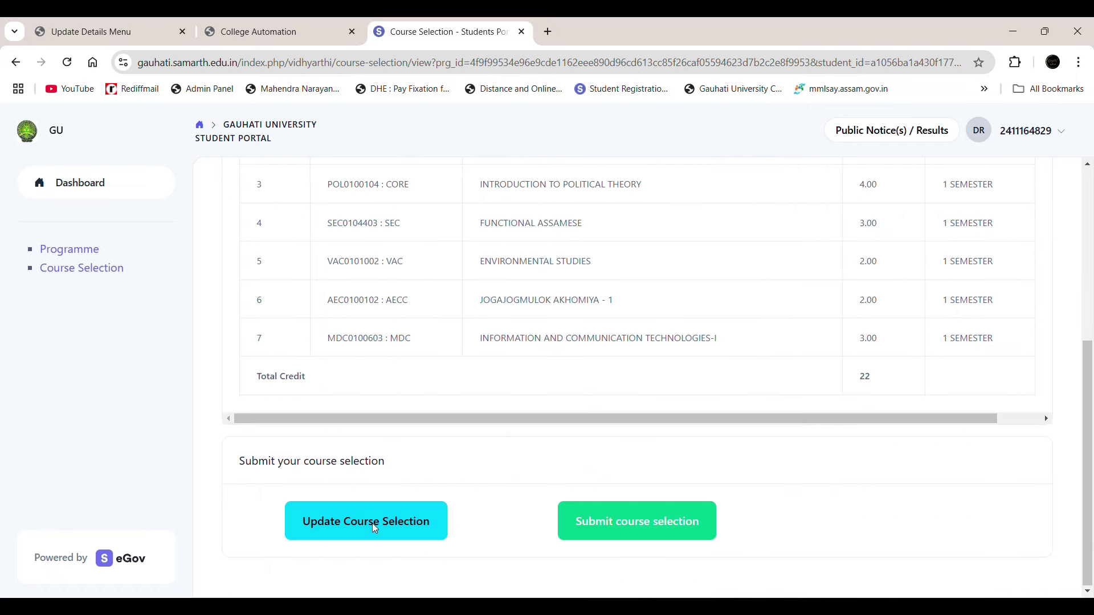
# Finally submit the course selection and confirm the popup with OK
pyautogui.click(656, 530)
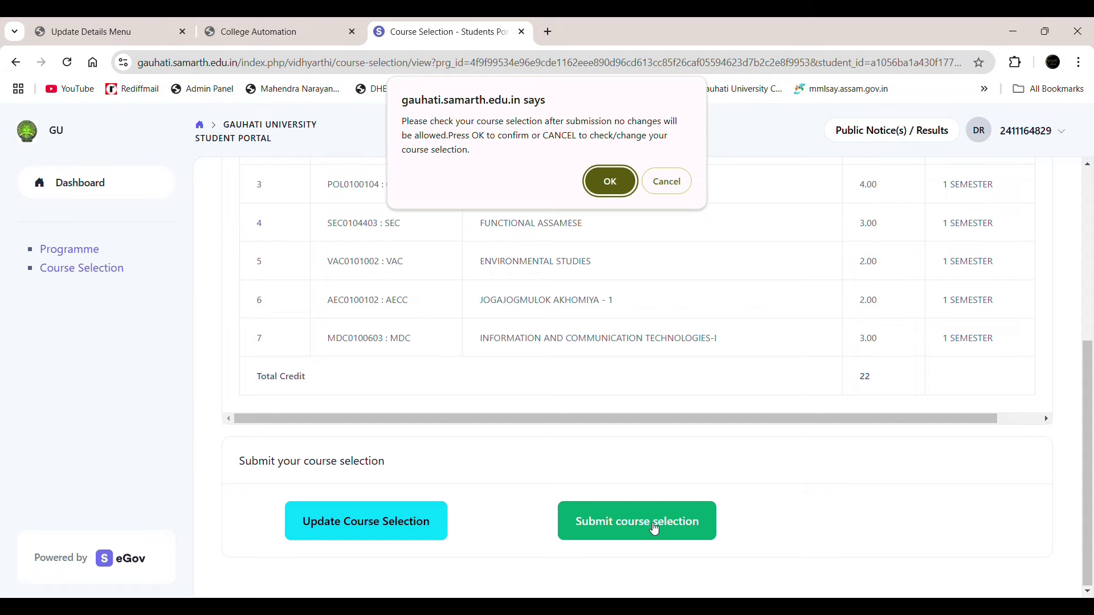
pyautogui.click(609, 181)
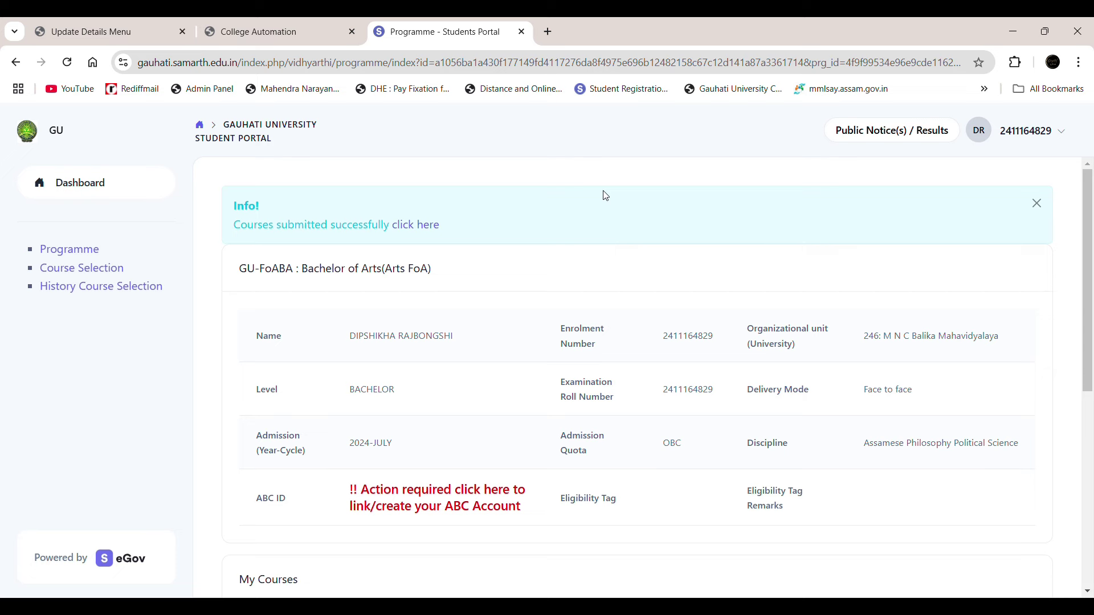
# Review My Courses, then open the Course Selection JULY-2024 confirmation from the success banner link
pyautogui.scroll(-6, 605, 196)
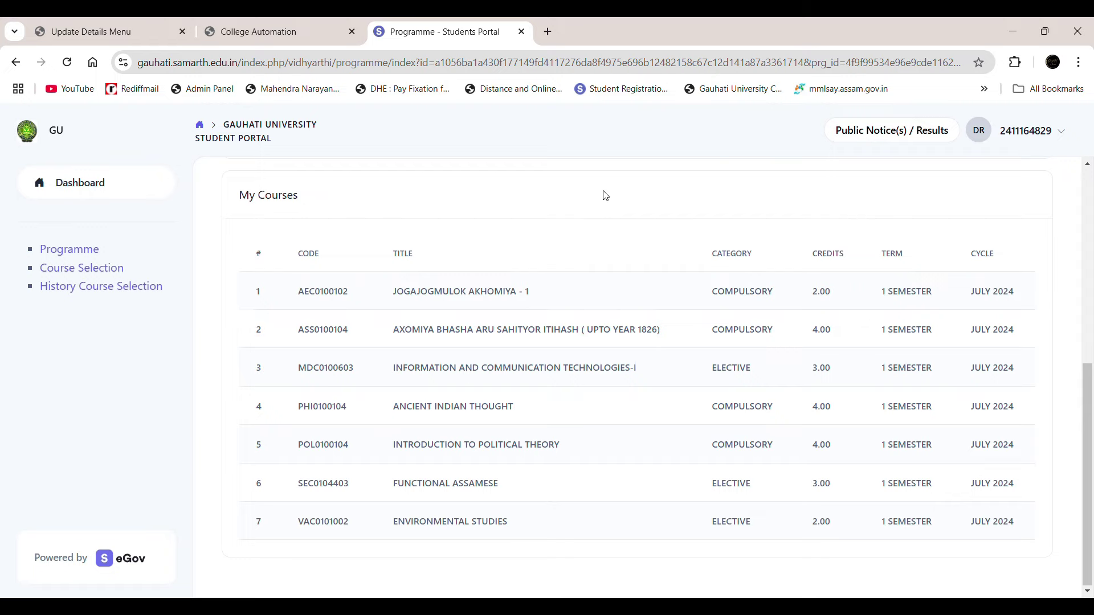
pyautogui.scroll(1, 606, 195)
pyautogui.scroll(-1, 606, 195)
pyautogui.scroll(5, 606, 195)
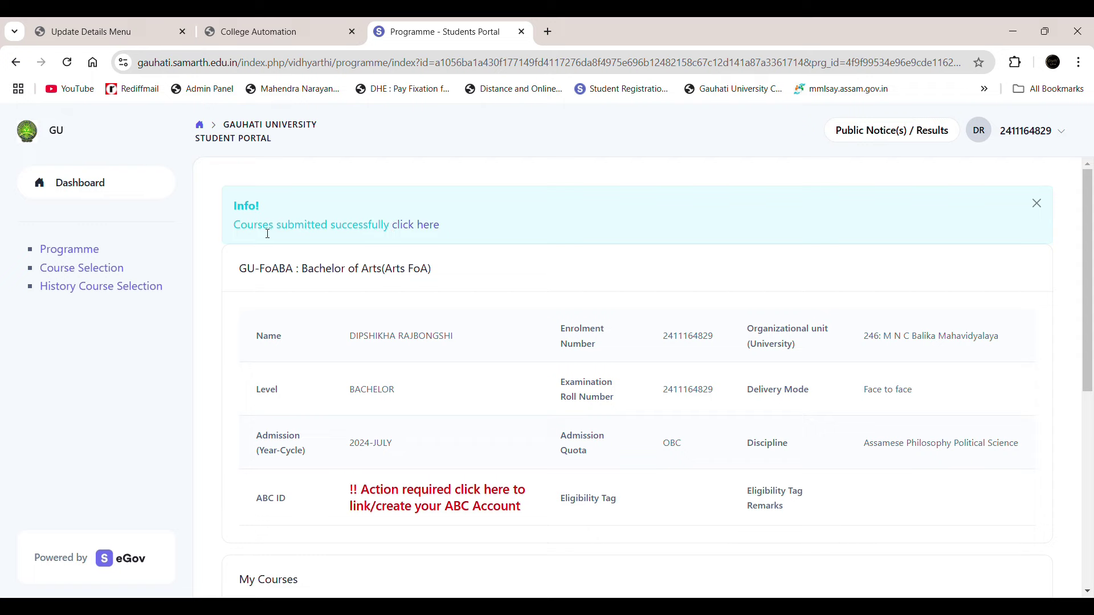
pyautogui.click(414, 230)
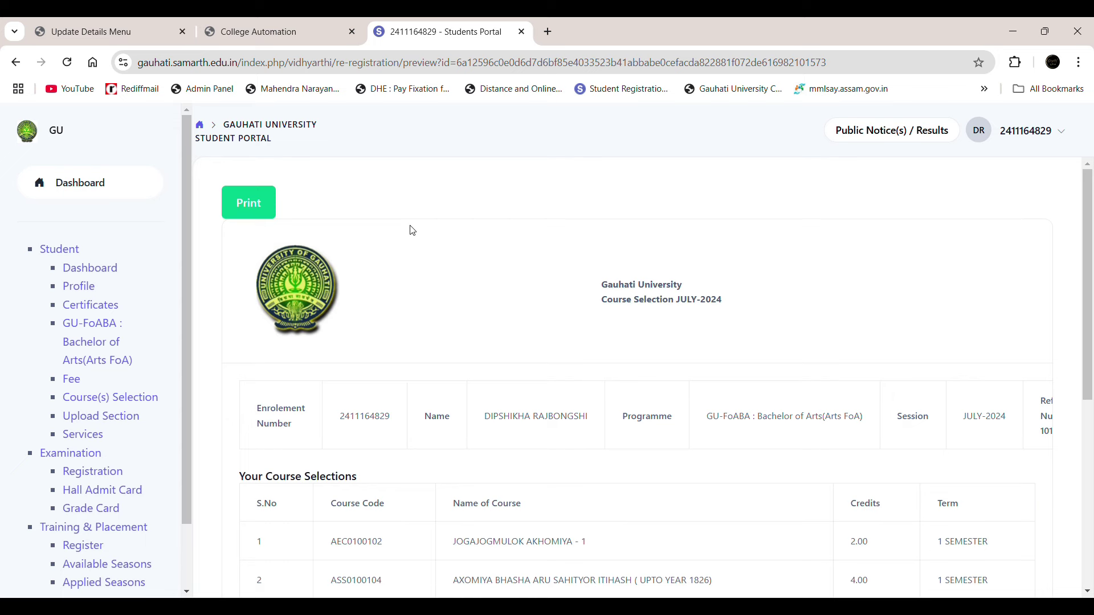
# Print the confirmation page on HP LaserJet Pro M329, all pages, one portrait copy
pyautogui.click(251, 203)
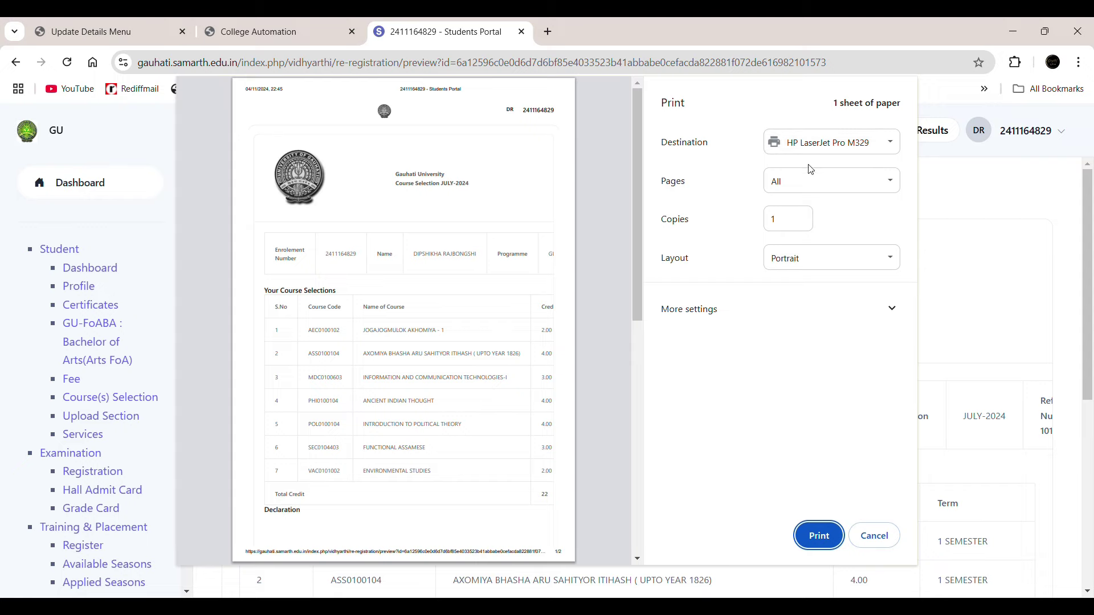
pyautogui.click(804, 181)
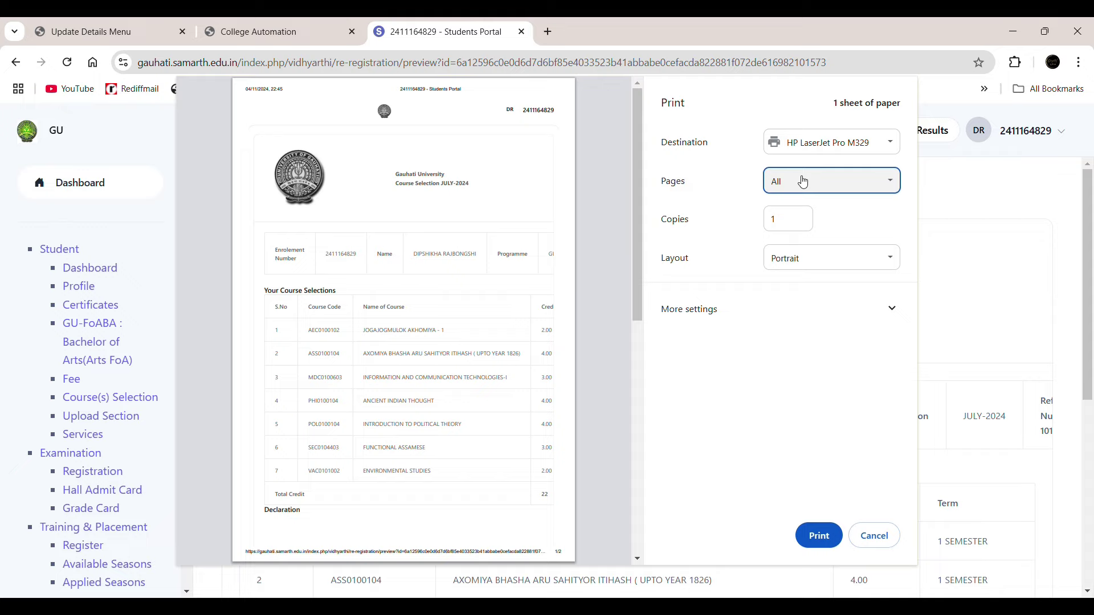
pyautogui.click(724, 188)
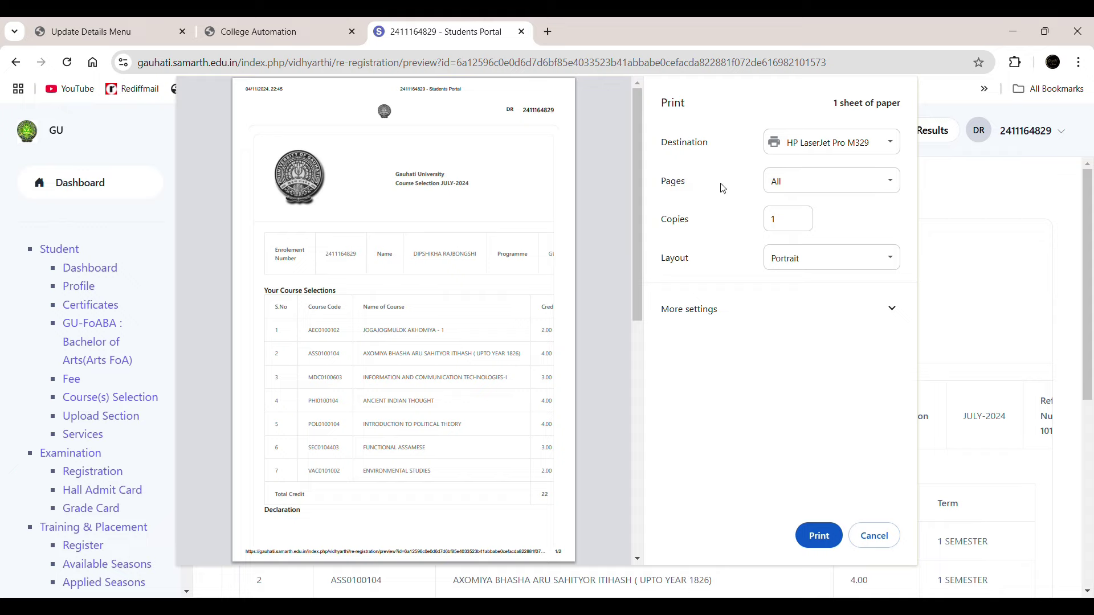